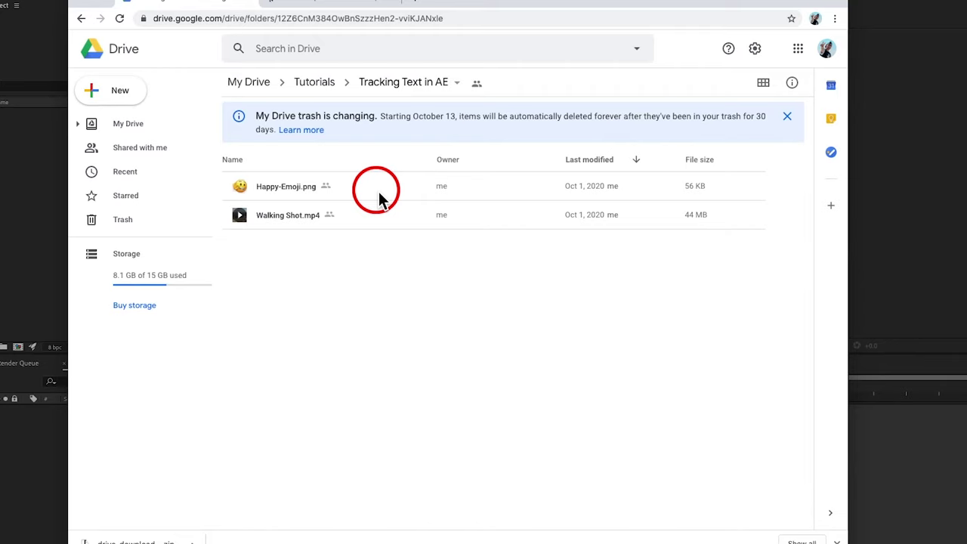
Step: Download Happy-Emoji.png and Walking Shot.mp4 together from the Tracking Text in AE folder
click(379, 198)
shift+click(378, 215)
right_click(379, 190)
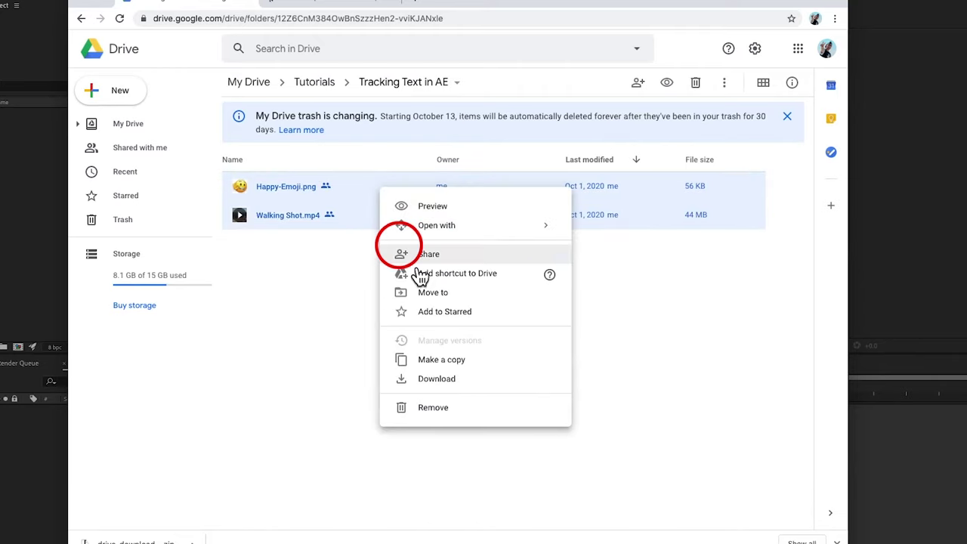
click(450, 384)
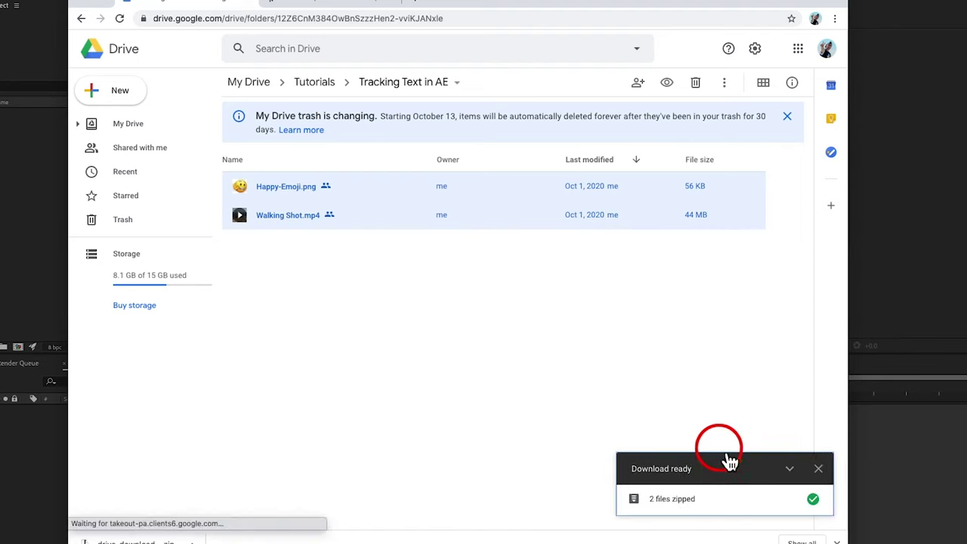
Step: Switch to Finder and extract the downloaded drive-download zip archive in the Downloads folder
key(super+Tab)
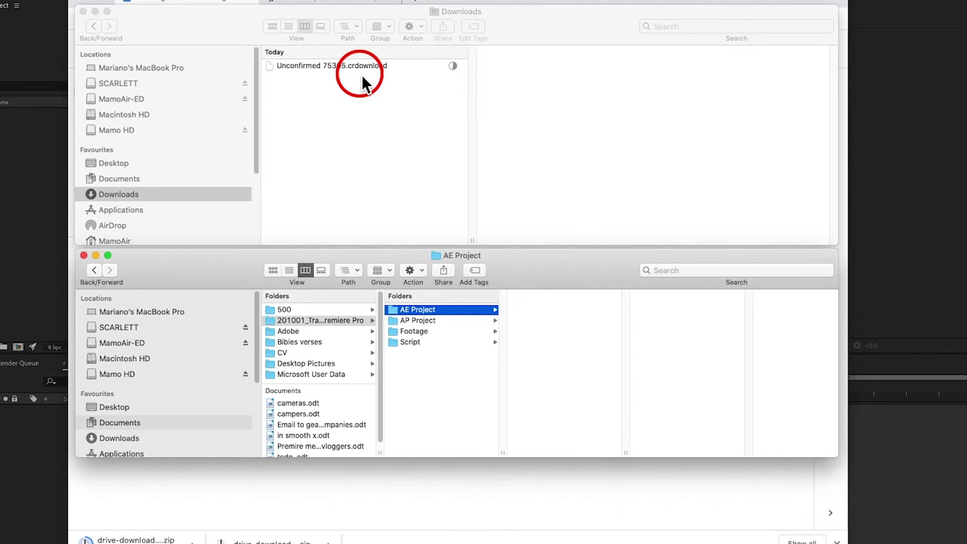
click(302, 66)
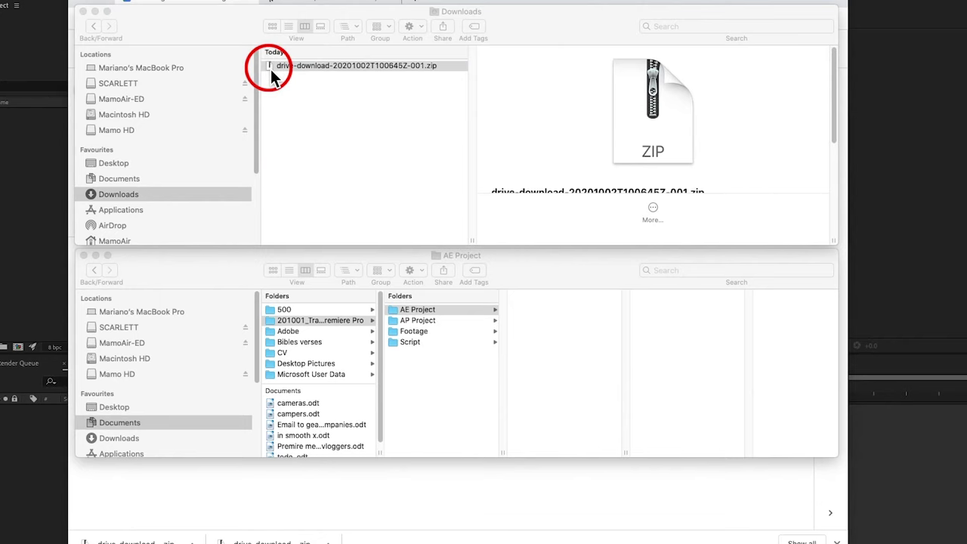
double_click(272, 76)
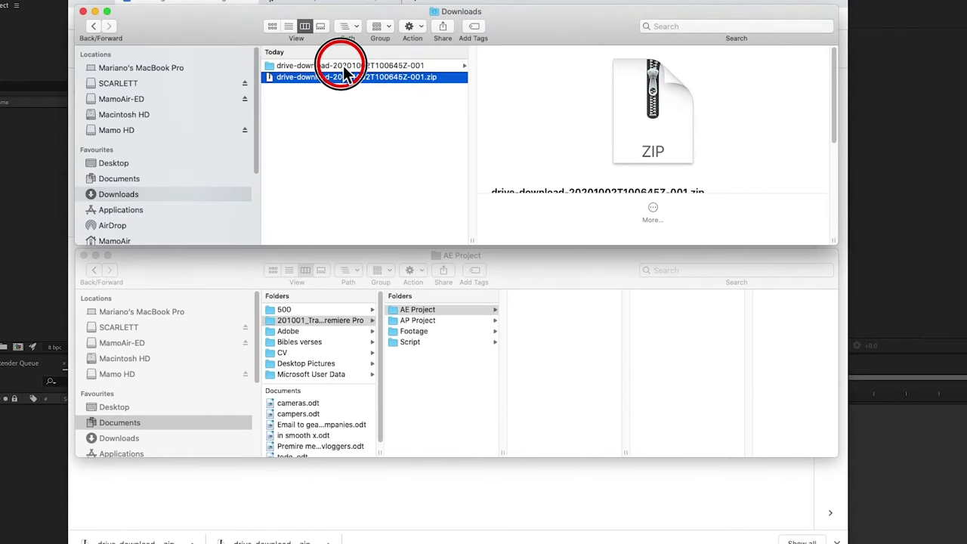
Step: Rename the extracted folder as Material and move it into the AE Project folder
click(342, 66)
click(341, 66)
text(Materi)
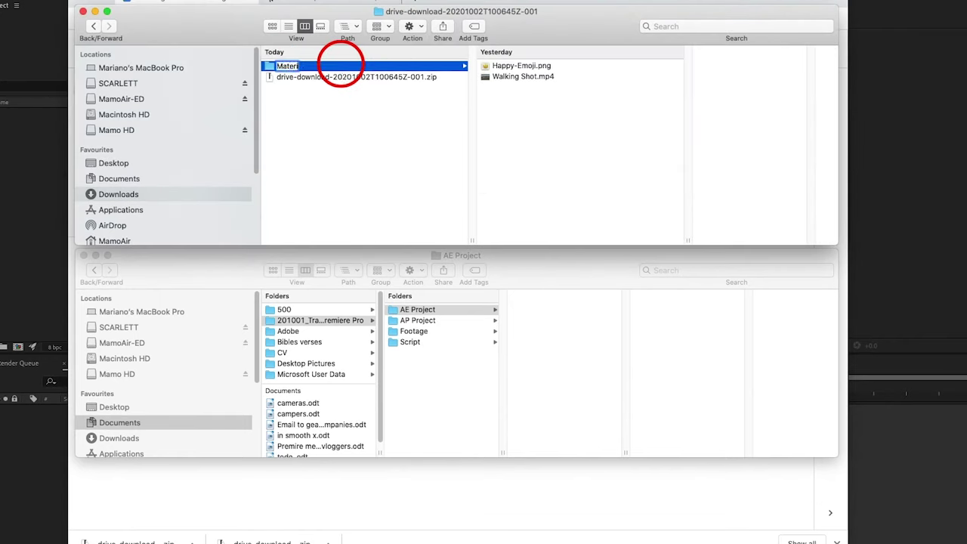
text(al)
key(Return)
drag(284, 79, 573, 360)
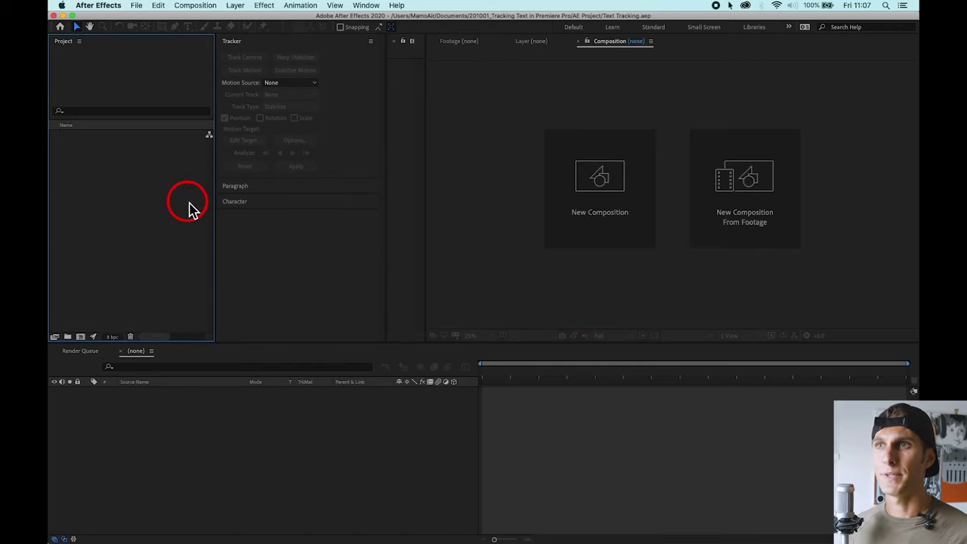
Step: Switch to After Effects and save the project as Text tracking.aep in the AE Project folder
key(super+shift+s)
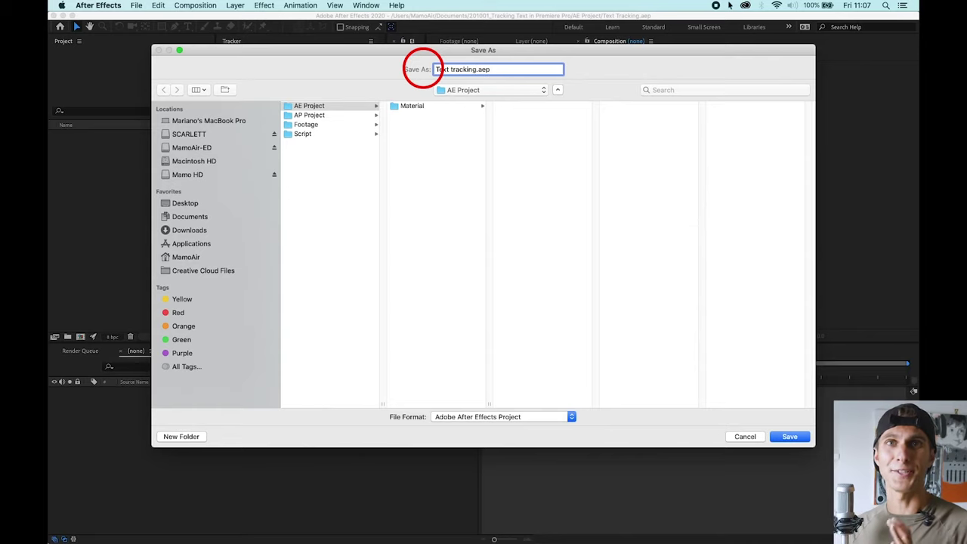
key(Return)
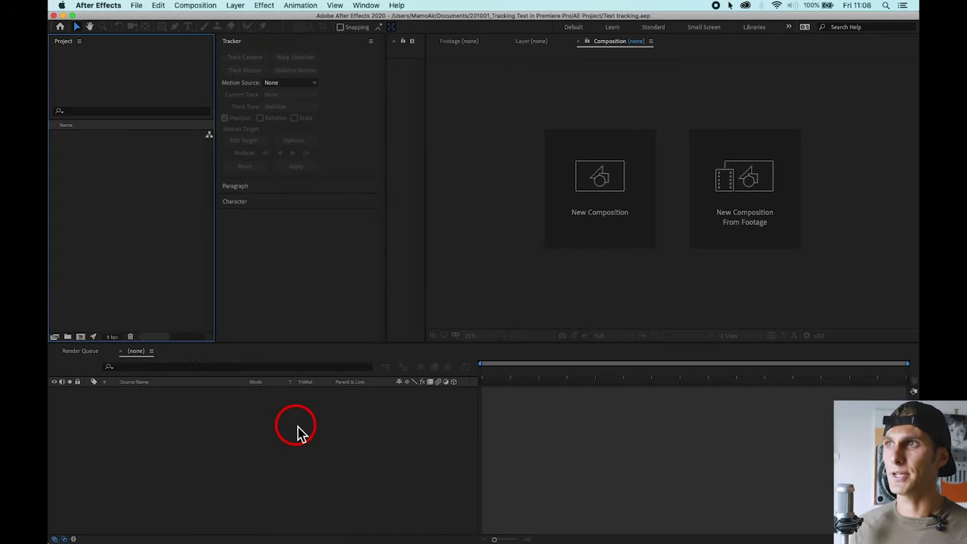
Step: Import the whole Material folder from AE Project into the project
double_click(117, 208)
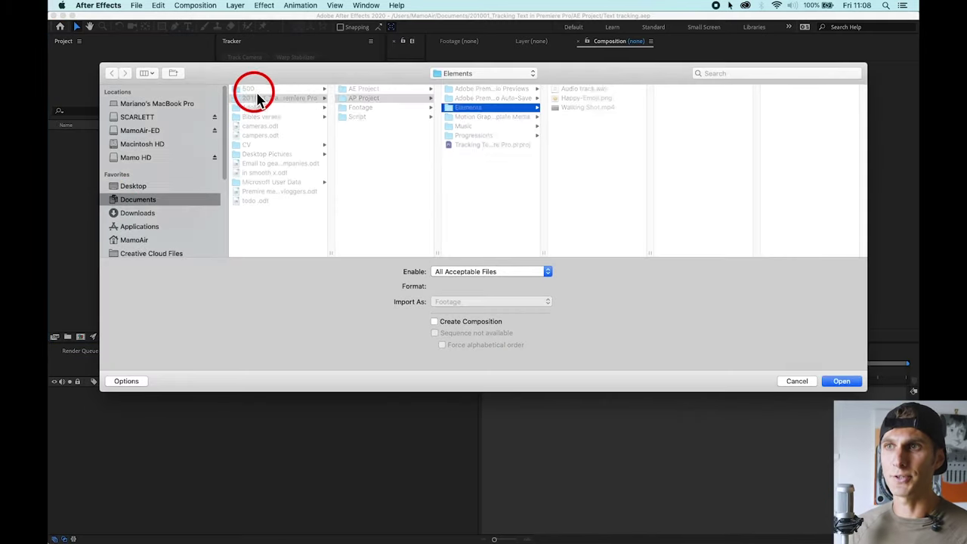
click(369, 89)
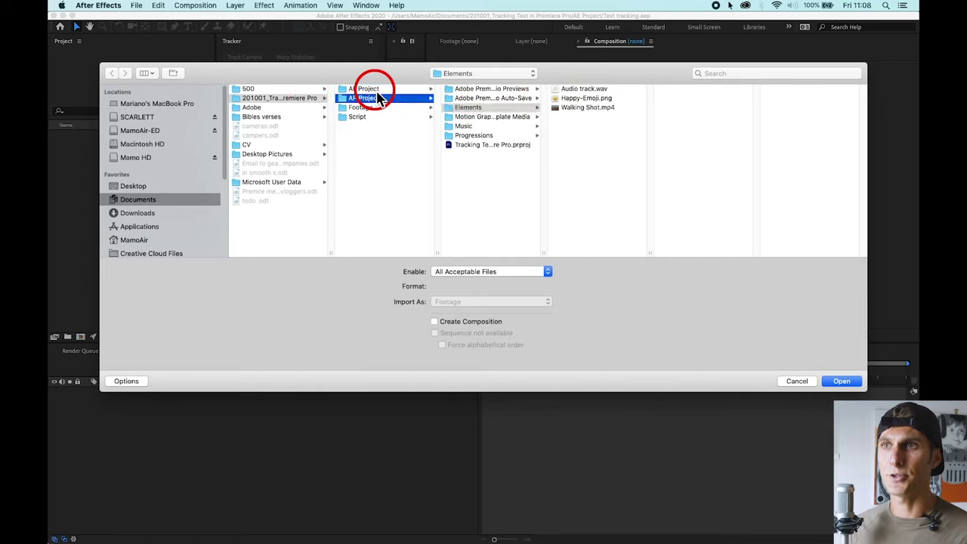
click(472, 90)
click(831, 318)
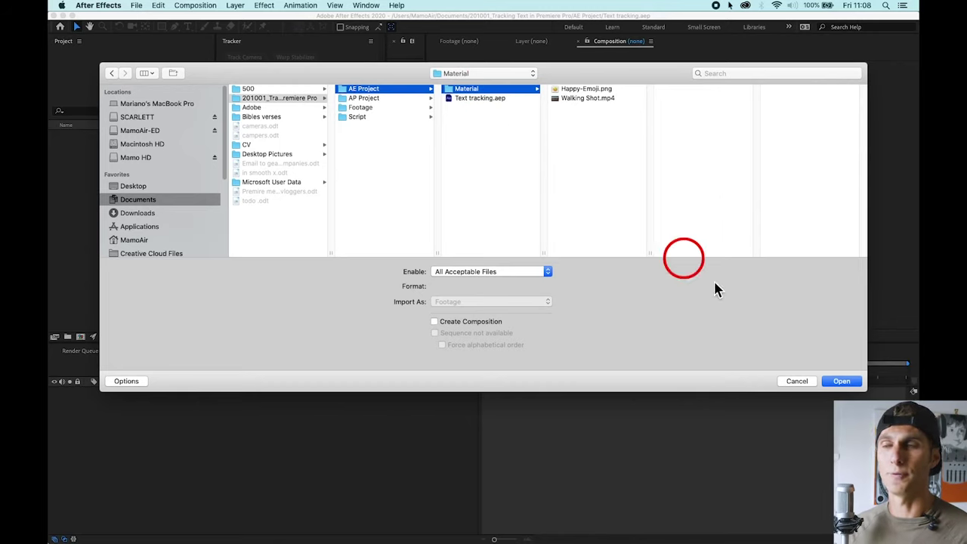
click(843, 381)
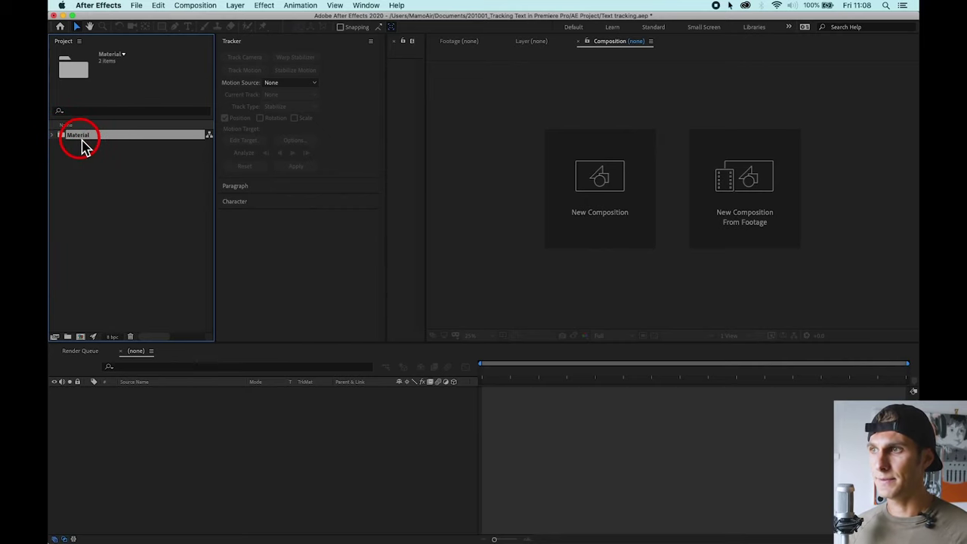
Step: Create a new top-level project folder named Comps
click(125, 215)
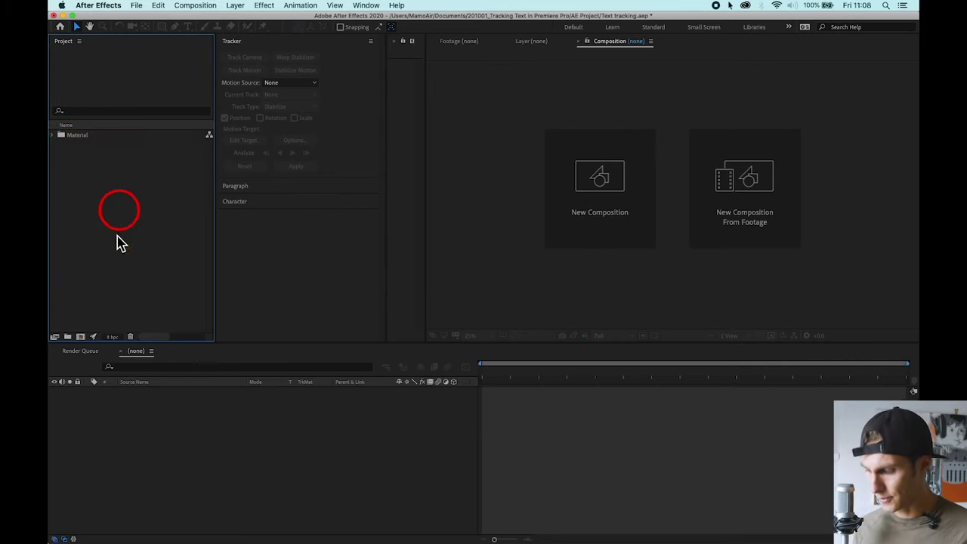
click(67, 336)
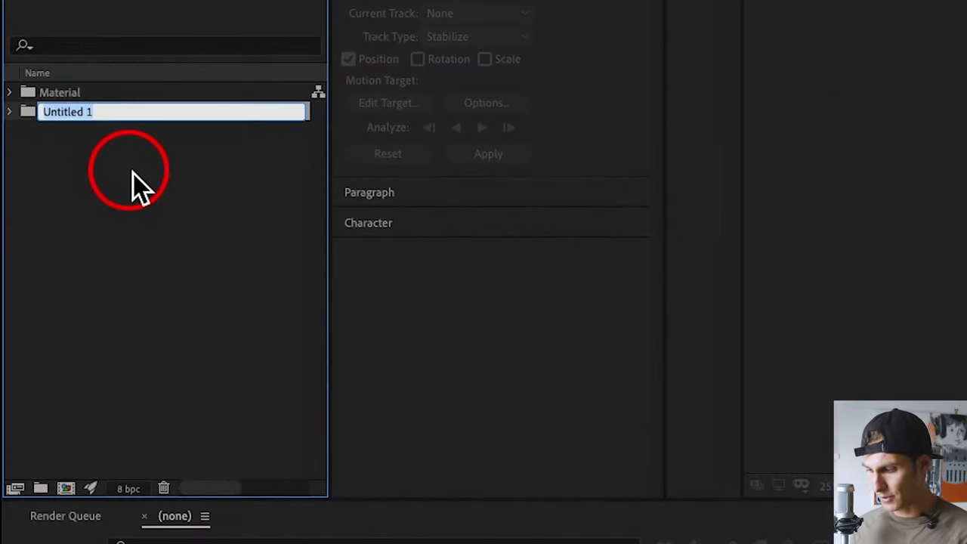
text(Comps)
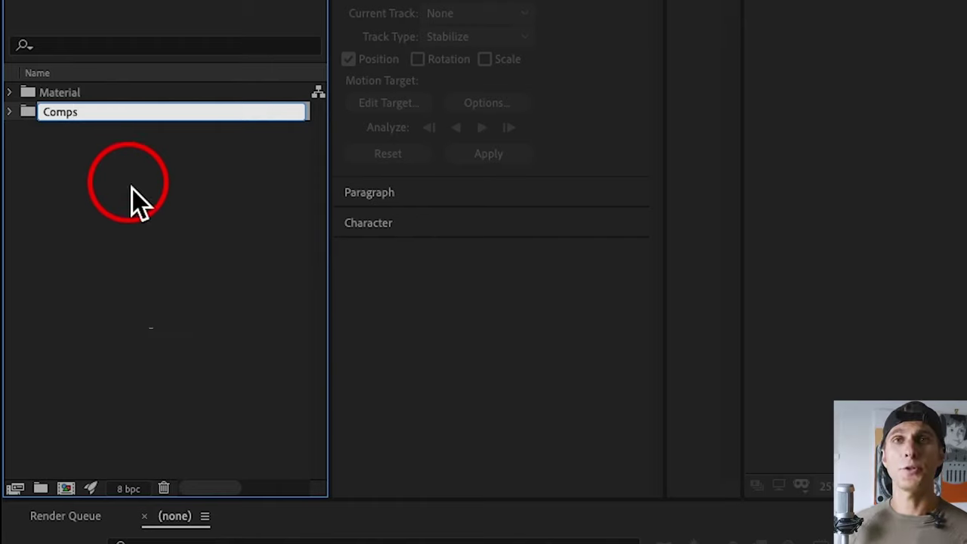
key(Return)
Step: Create a new composition from Walking Shot.mp4 and move it into the Comps folder
click(10, 112)
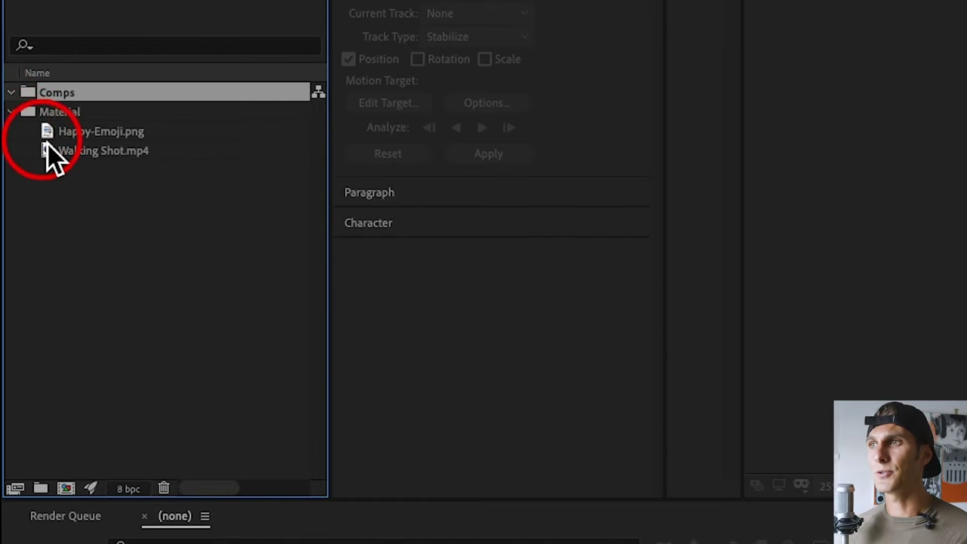
right_click(101, 158)
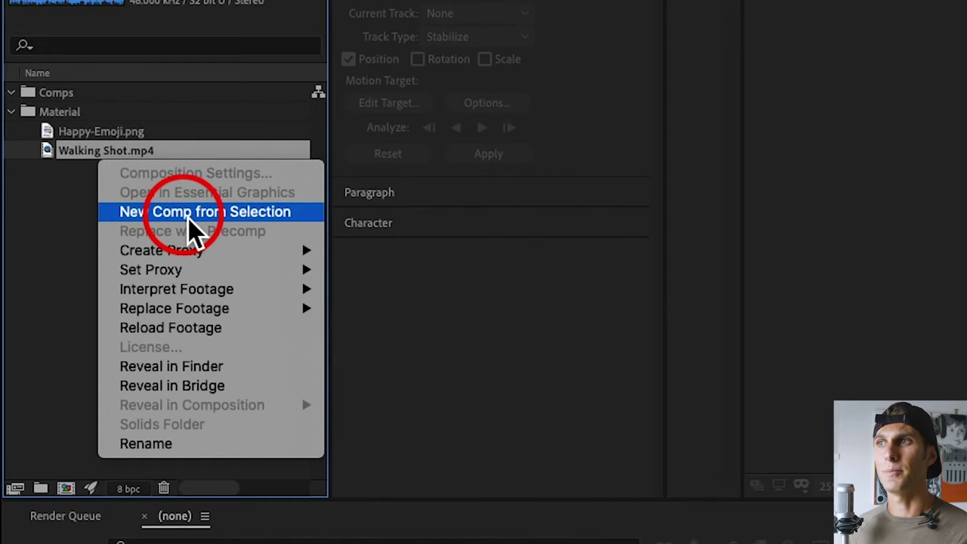
click(189, 217)
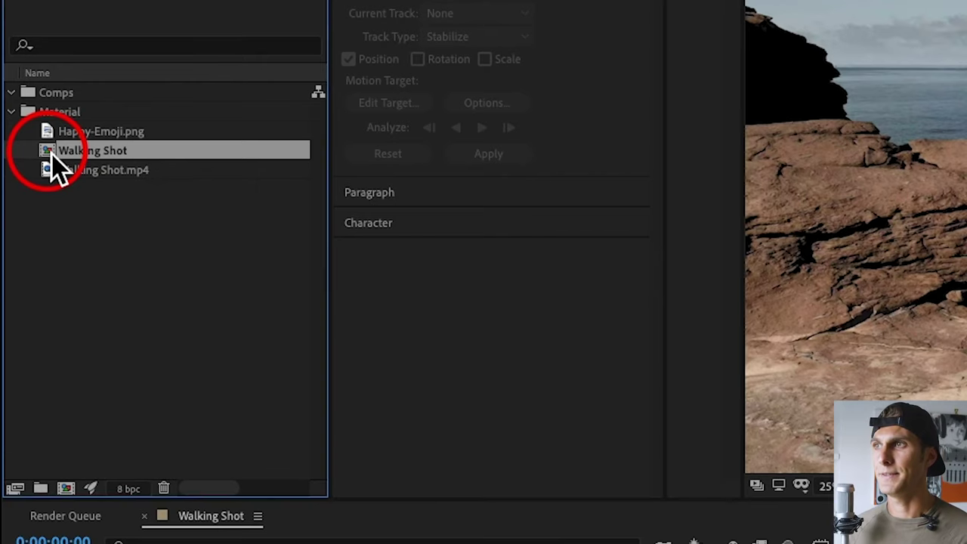
drag(50, 153, 62, 98)
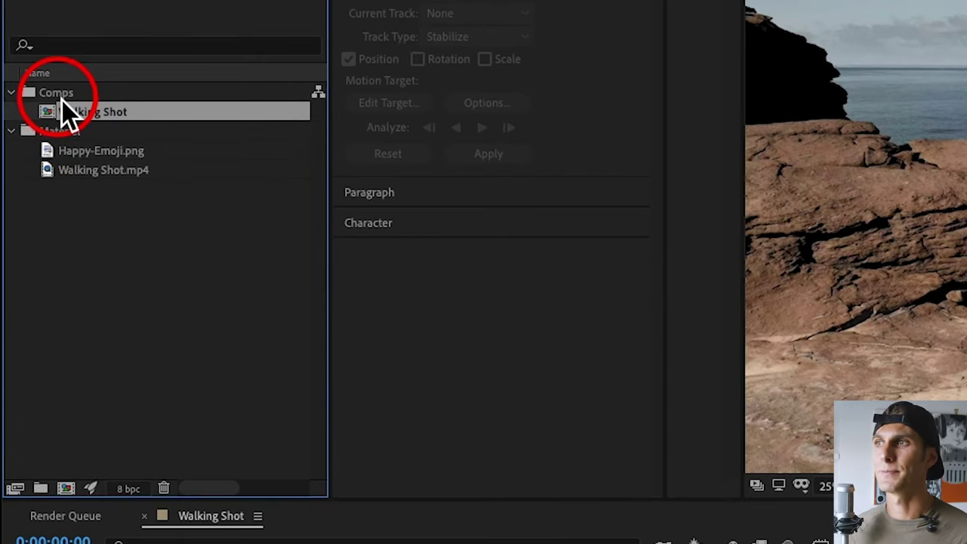
Step: Open the Walking Shot composition, scrub its footage to about 8 seconds, and return to the start
click(453, 529)
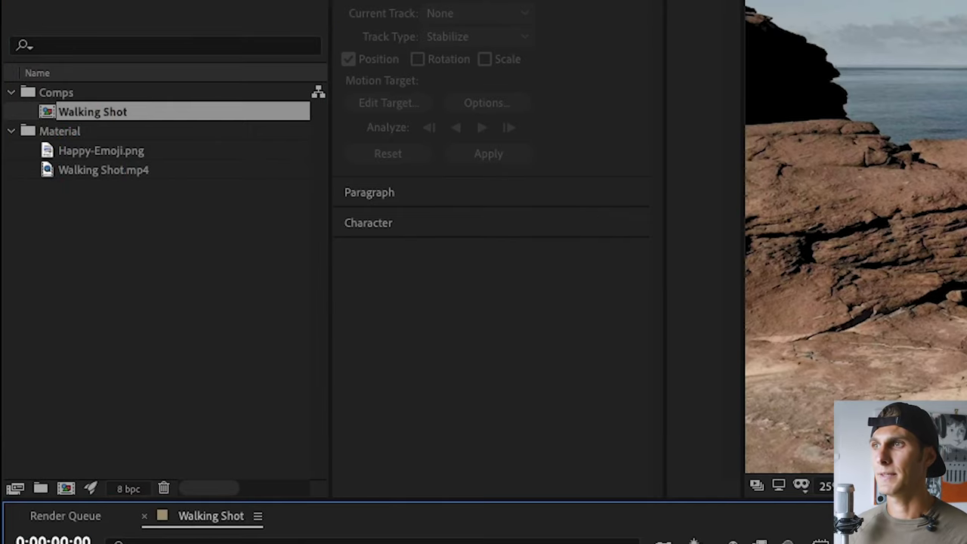
double_click(85, 114)
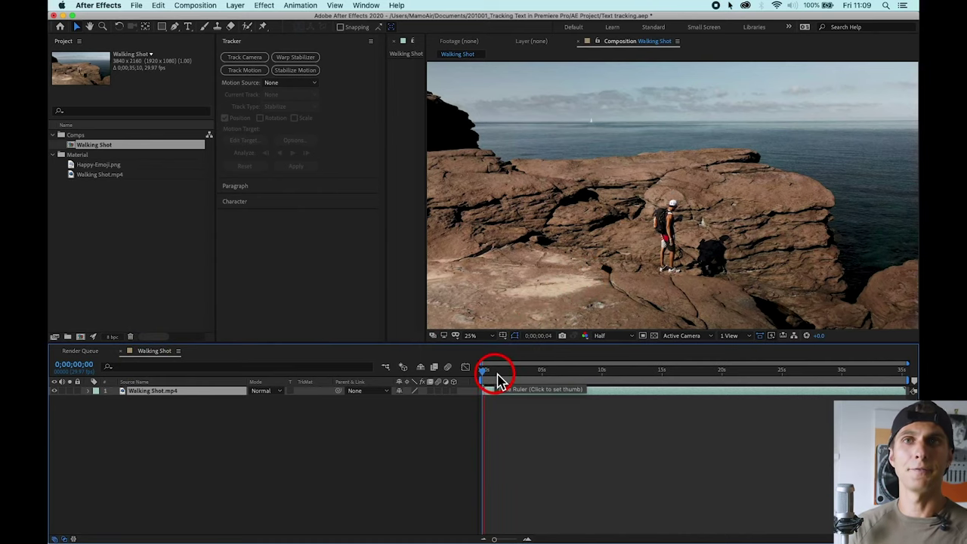
drag(484, 370, 580, 361)
click(648, 273)
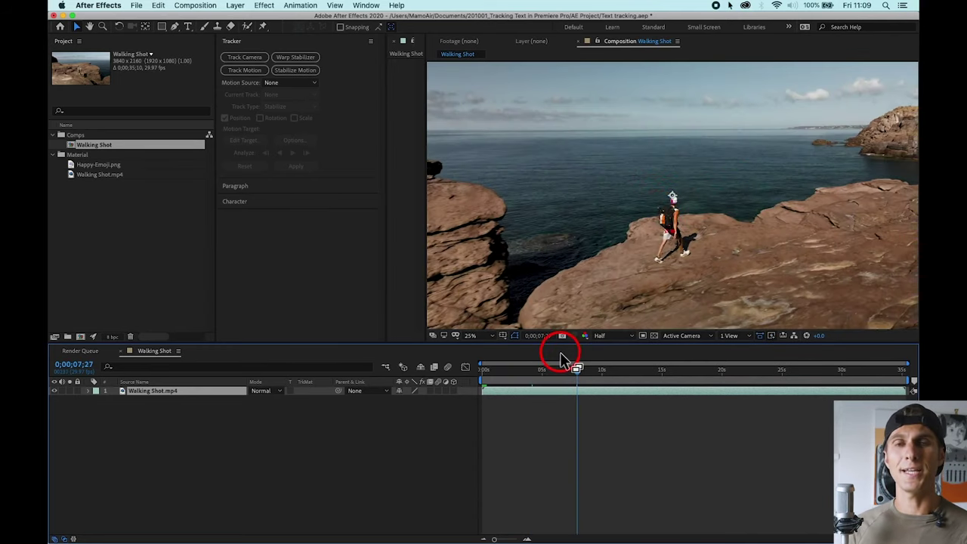
click(492, 379)
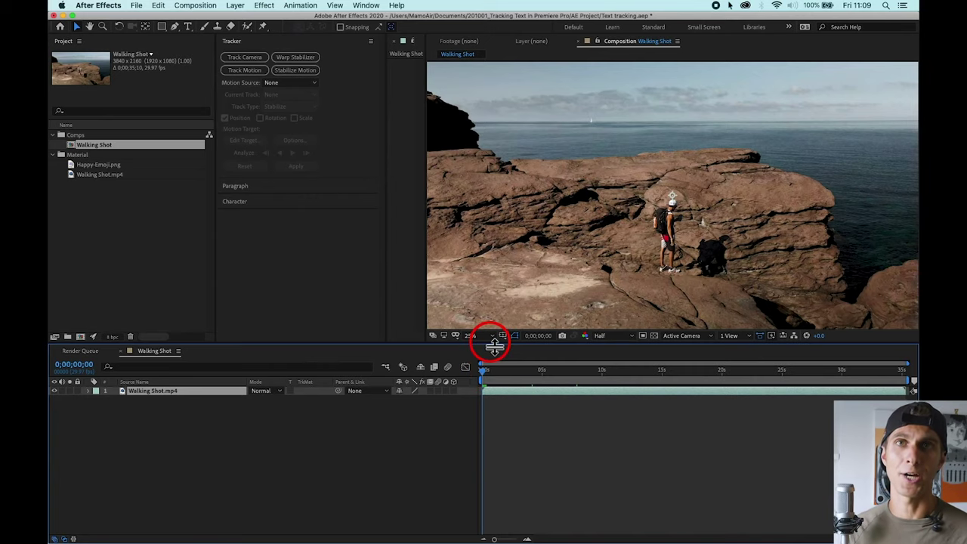
Step: Enlarge the composition viewer by making the timeline shorter and narrowing the Tracker and Effect Controls area
drag(494, 345, 485, 398)
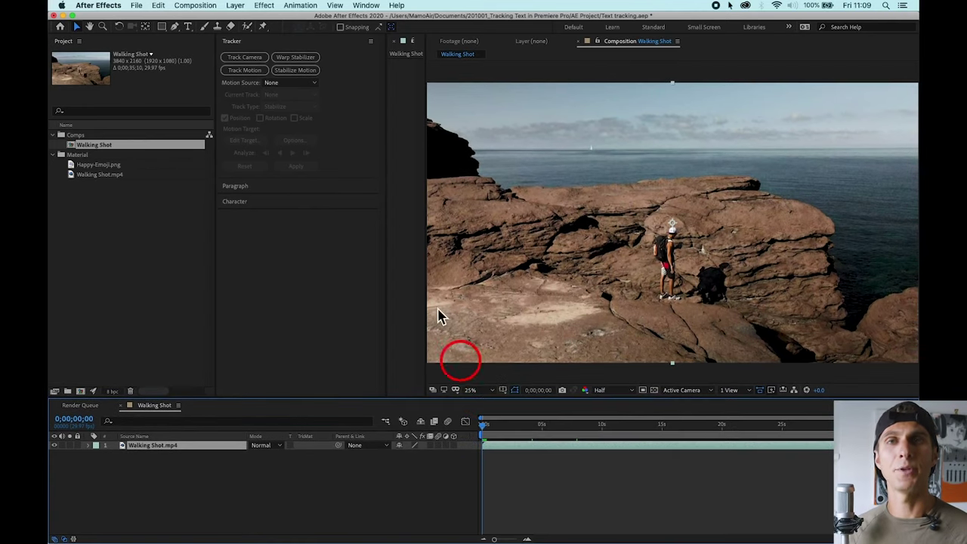
drag(385, 233, 352, 234)
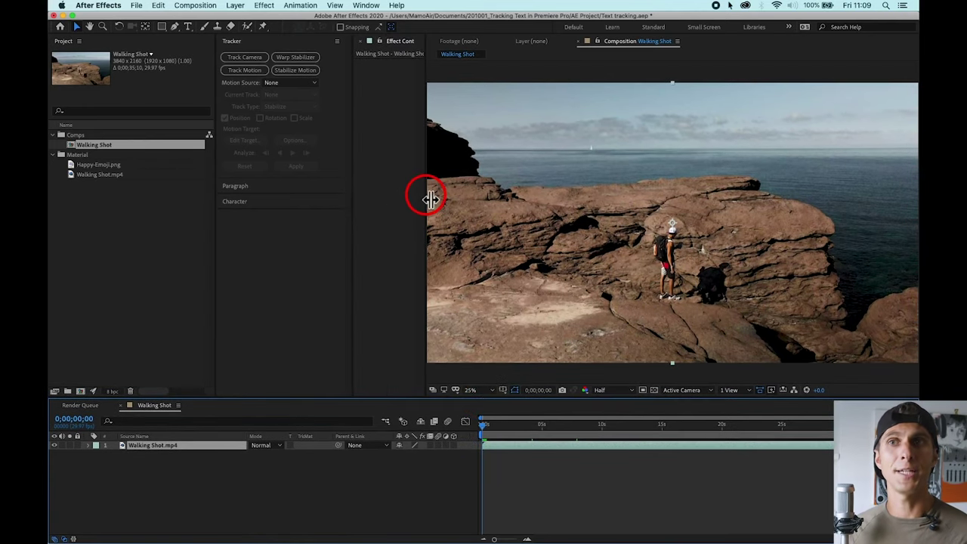
drag(430, 198, 398, 202)
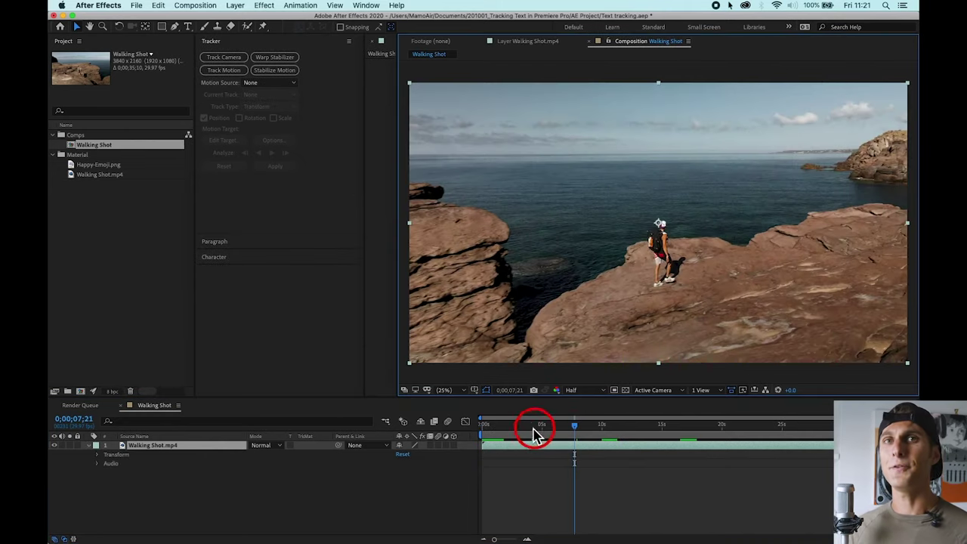
Step: Return the Walking Shot composition to its first frame and fit the whole frame in the viewer up to 100%
drag(533, 431, 440, 402)
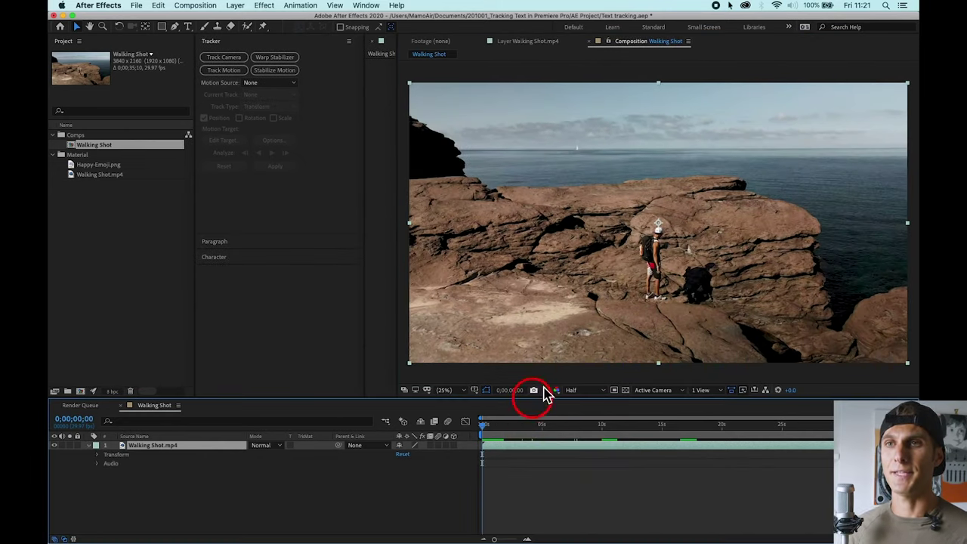
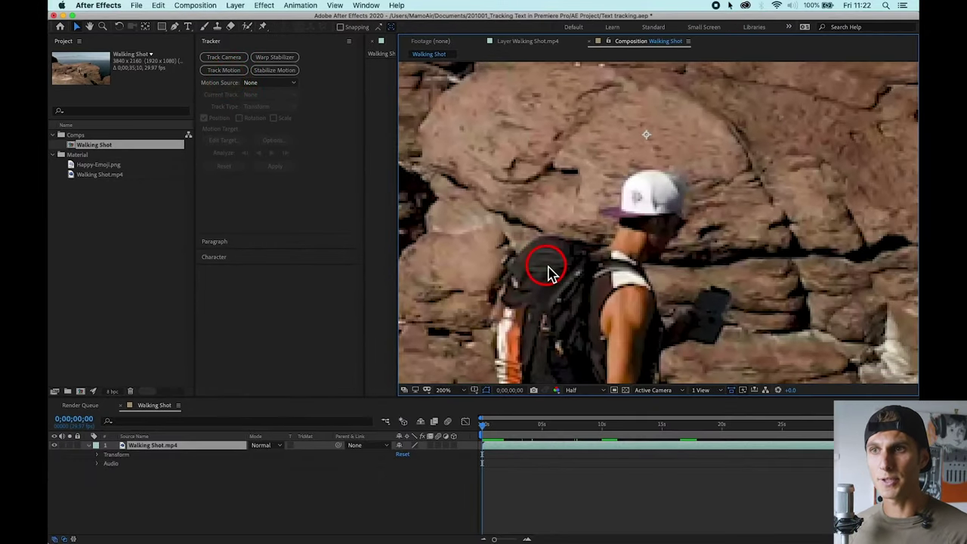
click(453, 390)
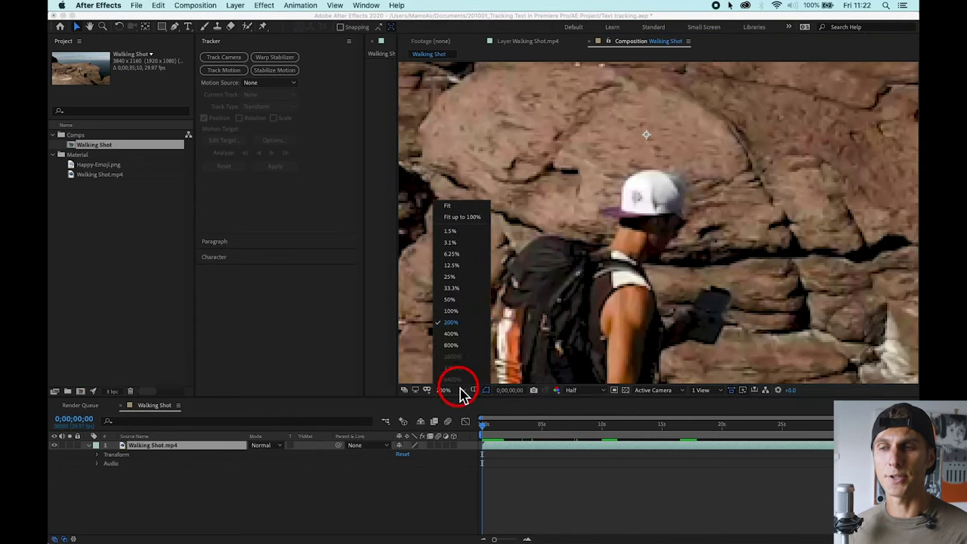
click(457, 217)
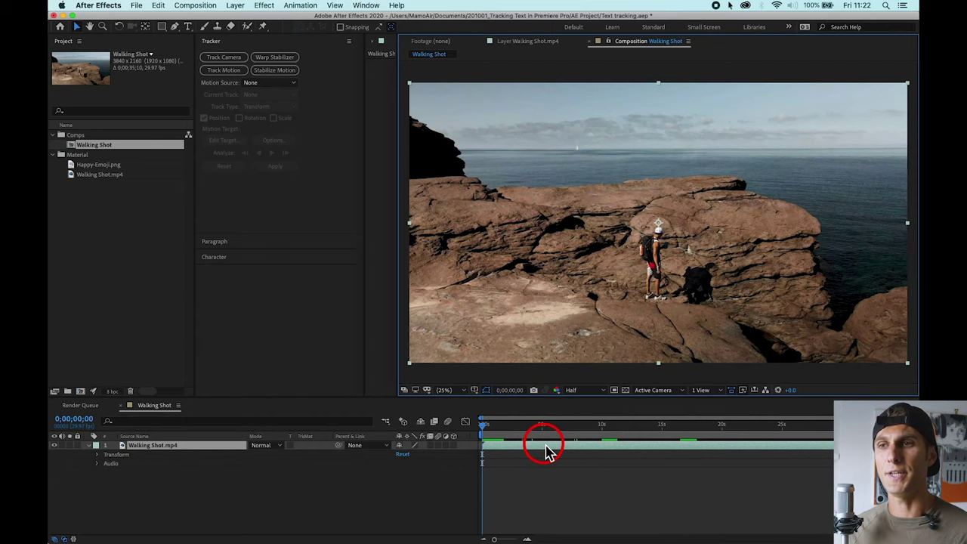
Step: Preview the Walking Shot footage from the start, from about 10 seconds and from about 17 seconds, and return to the first frame
key(space)
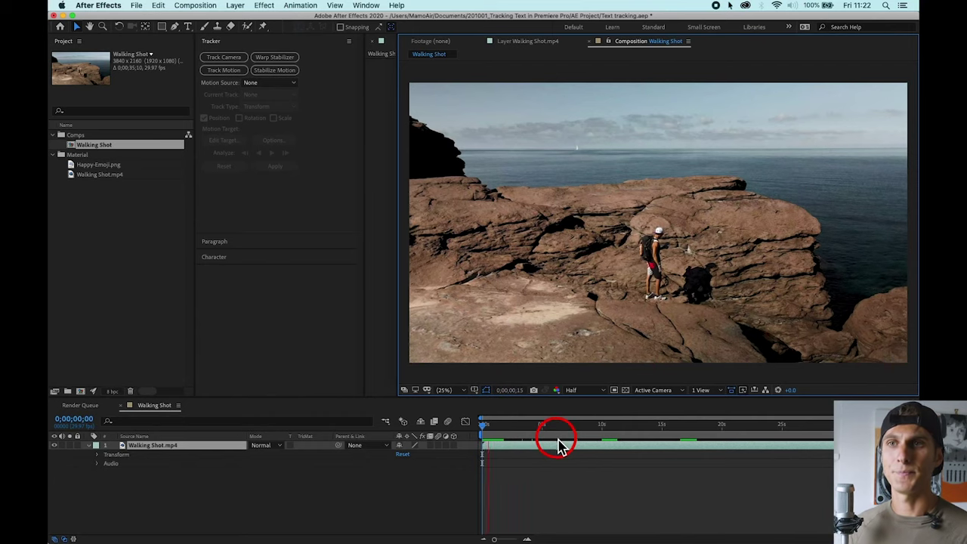
click(609, 427)
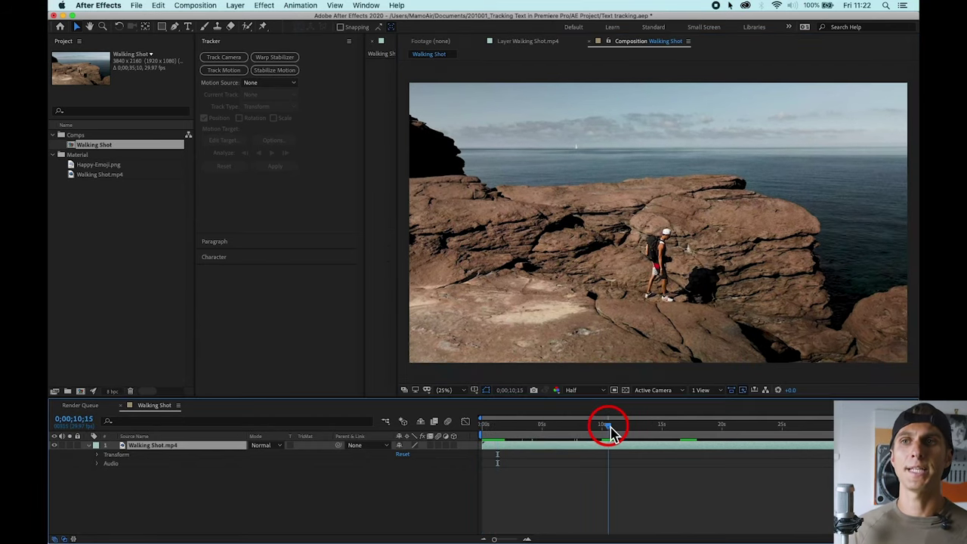
key(space)
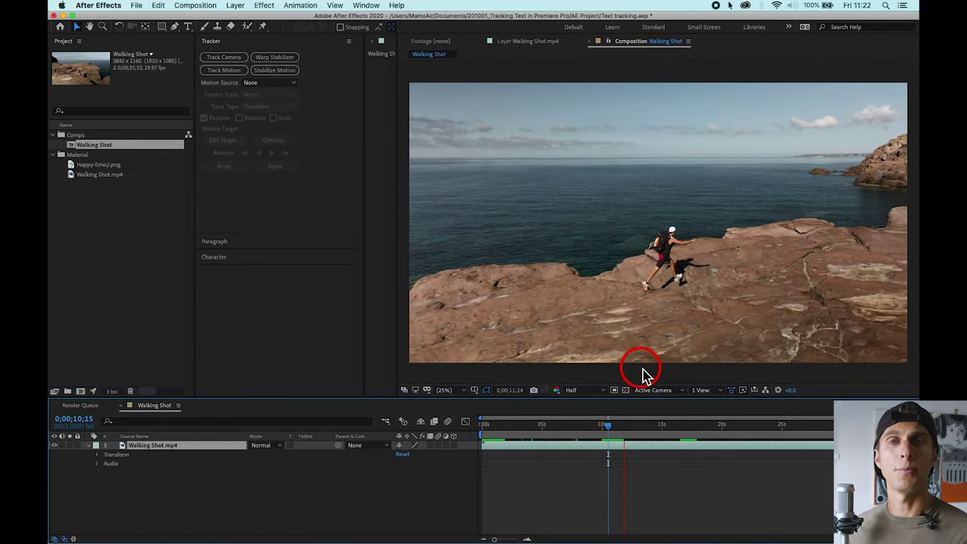
click(684, 427)
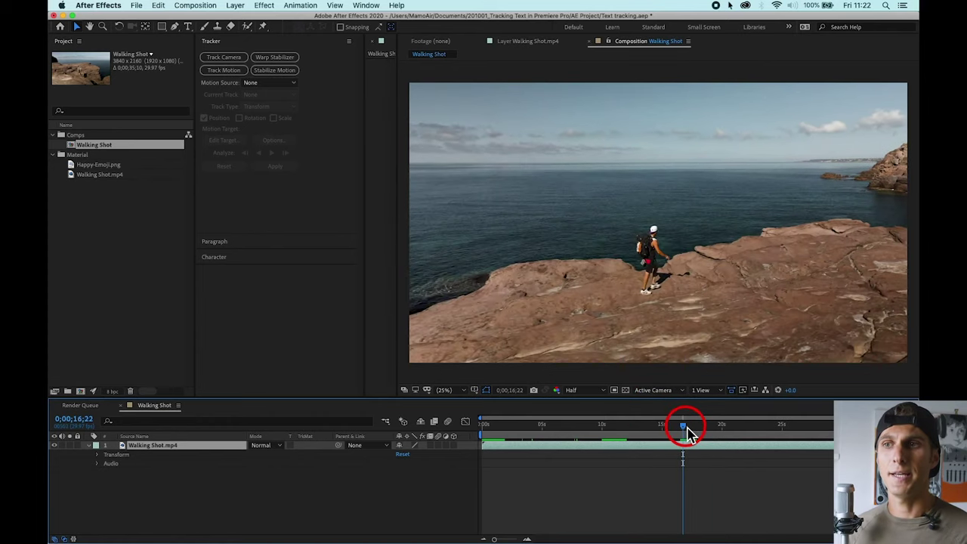
key(space)
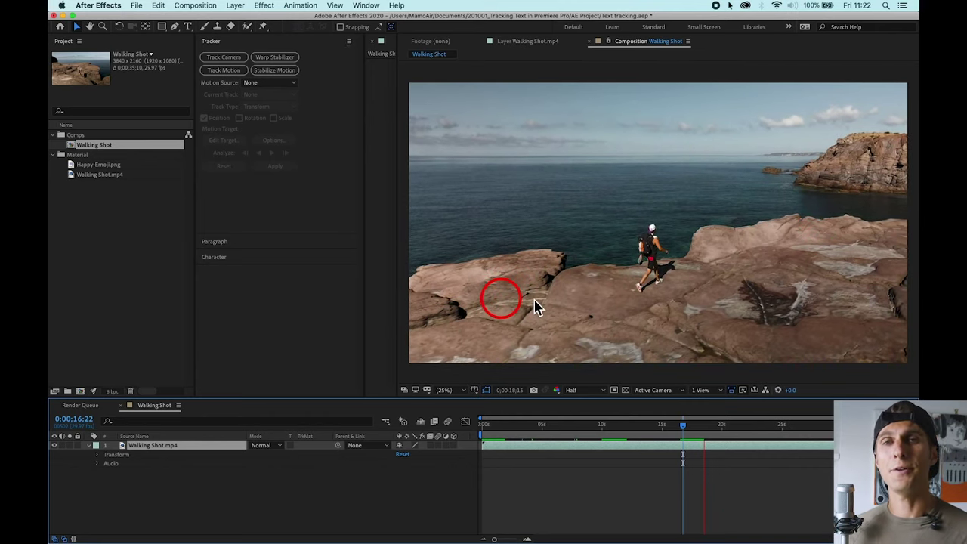
click(729, 425)
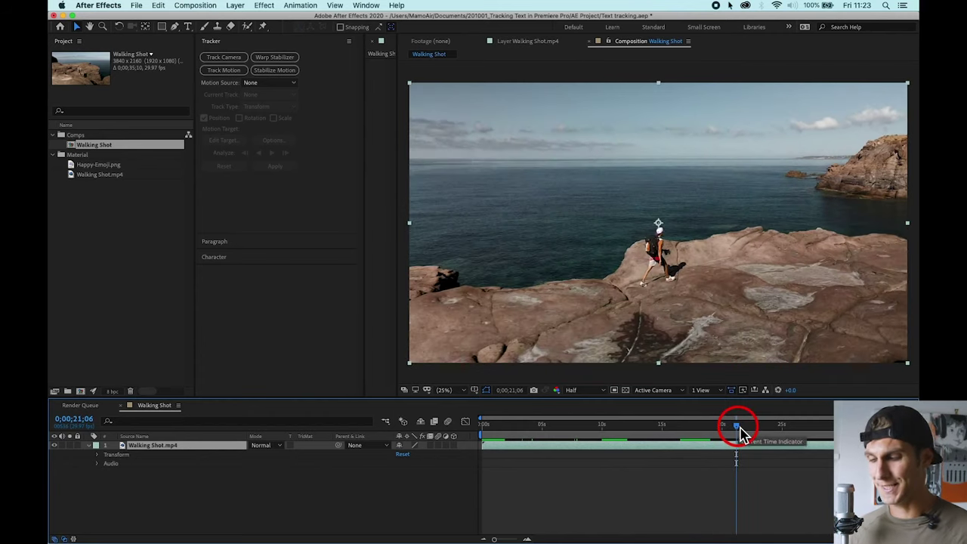
drag(730, 431, 426, 446)
click(490, 436)
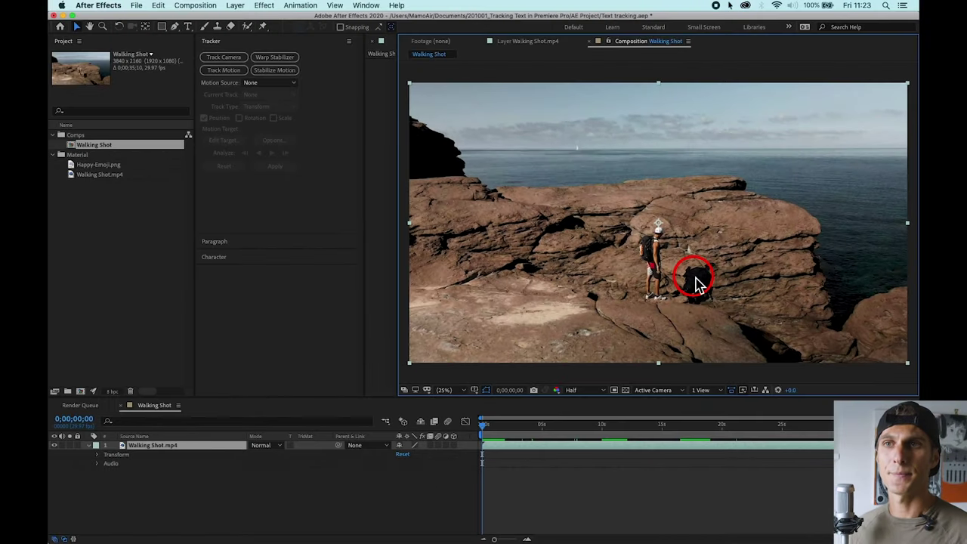
Step: Start Track Motion on the Walking Shot.mp4 layer at the first frame
scroll(684, 314, up, 6)
drag(696, 279, 663, 216)
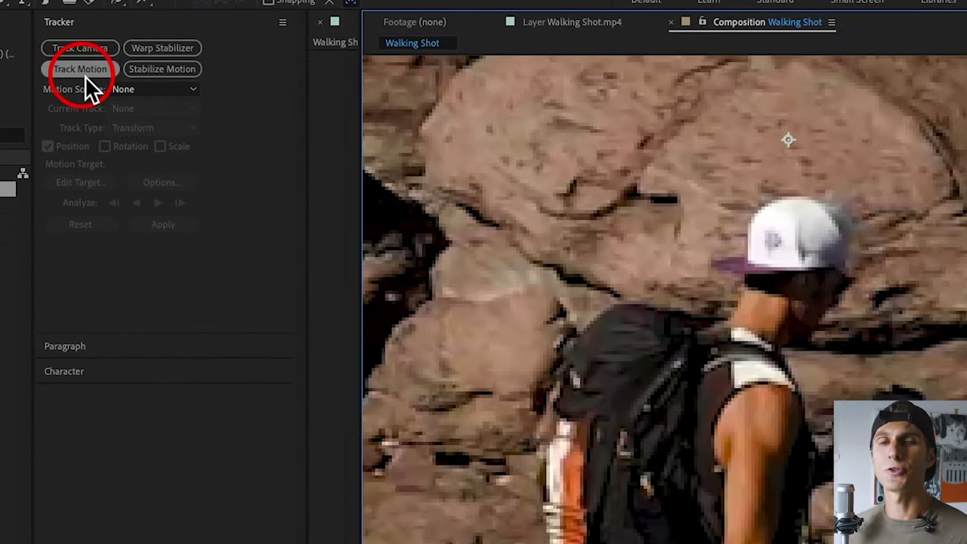
click(85, 76)
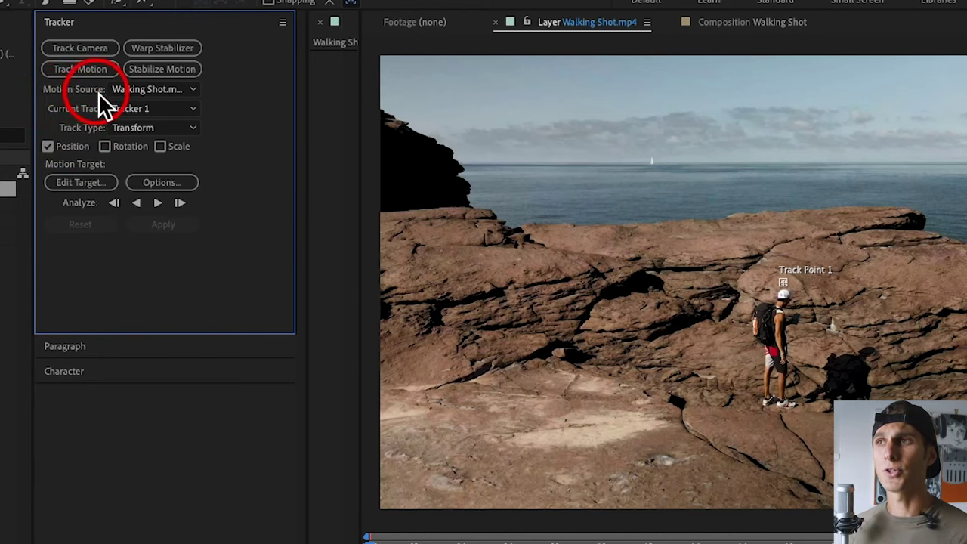
Step: Use Walking Shot.mp4 as the motion source, Tracker 1 as the current track and Transform as the track type
click(194, 90)
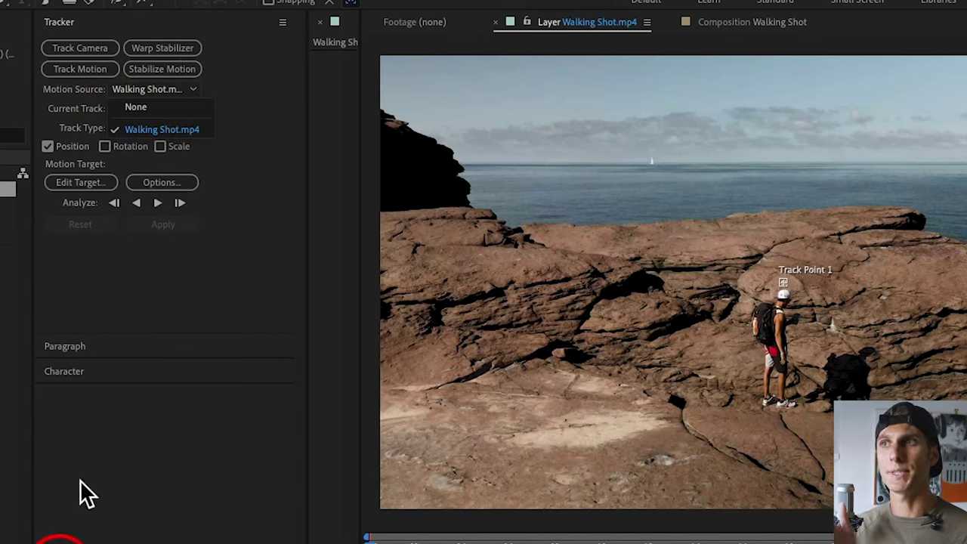
click(188, 124)
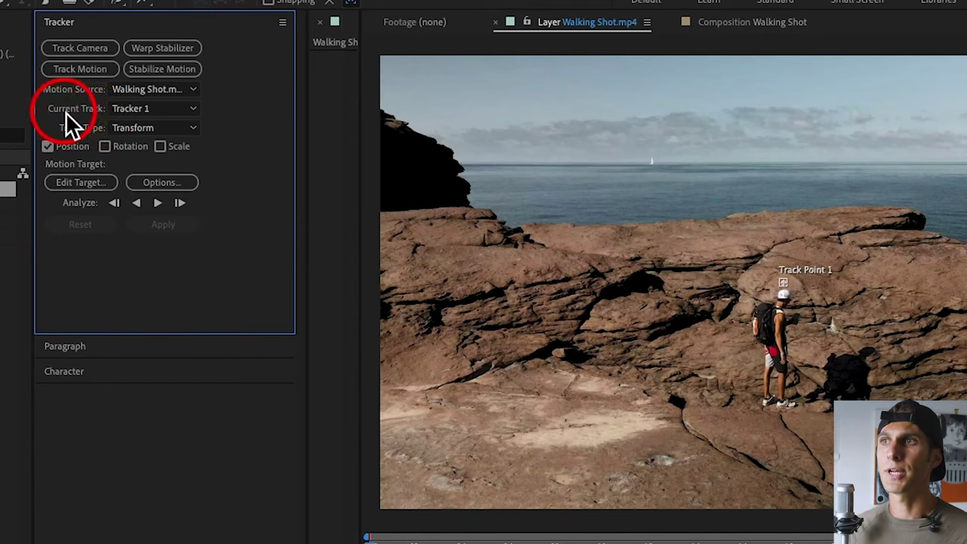
click(195, 111)
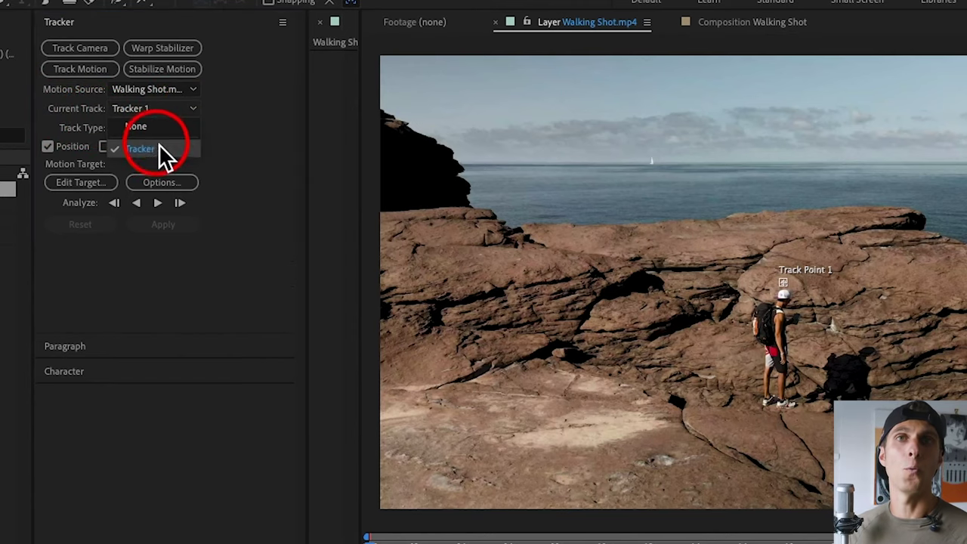
click(197, 109)
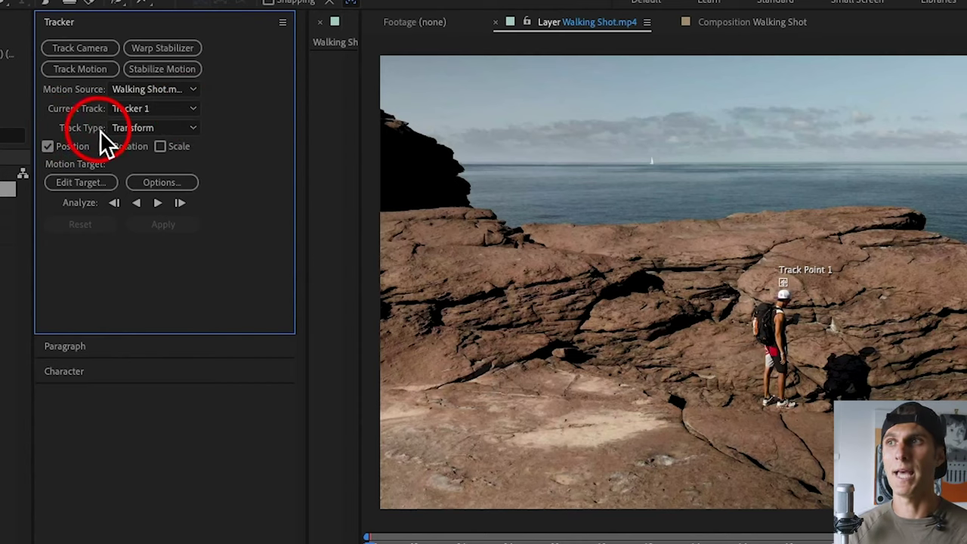
click(194, 128)
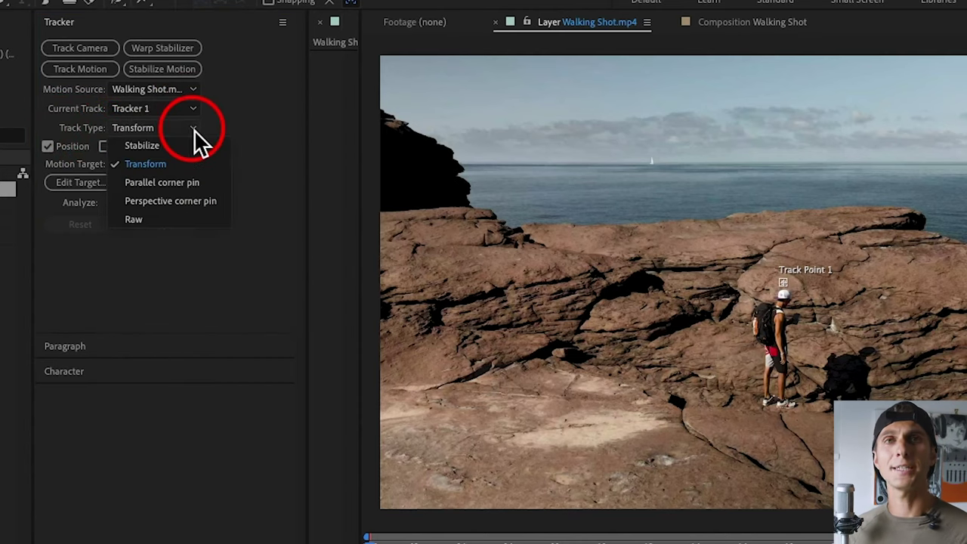
click(145, 168)
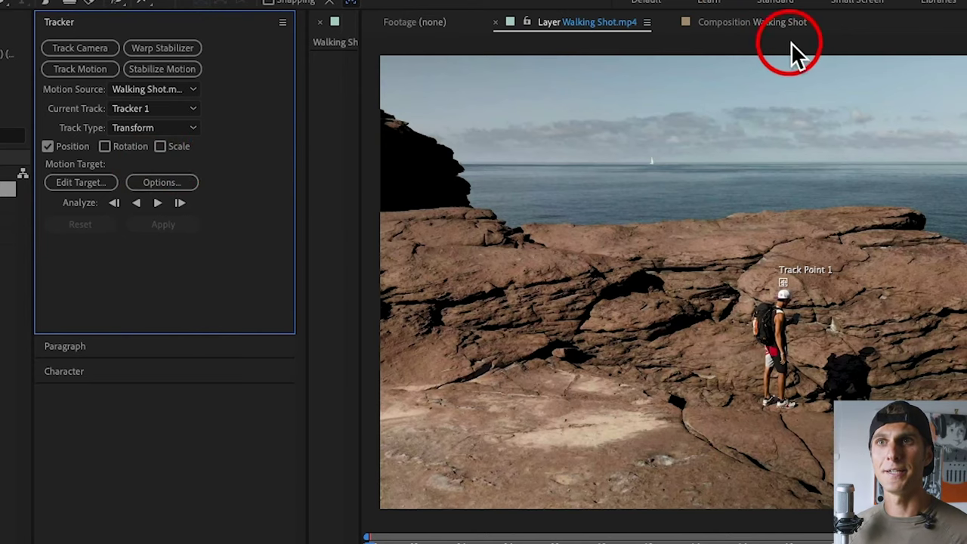
Step: In the Walking Shot.mp4 layer view, enlarge Track Point 1's search region and move the track point onto the person's white cap
click(744, 27)
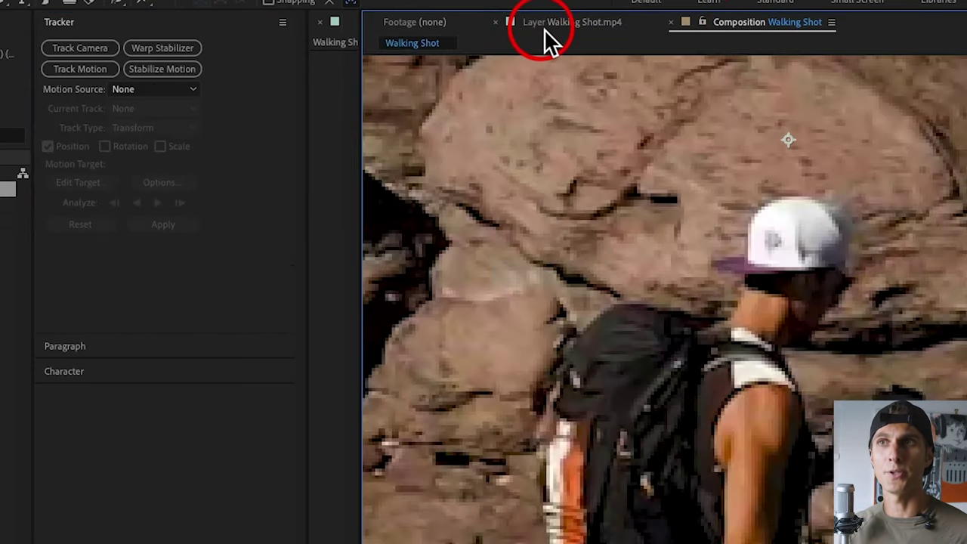
click(544, 29)
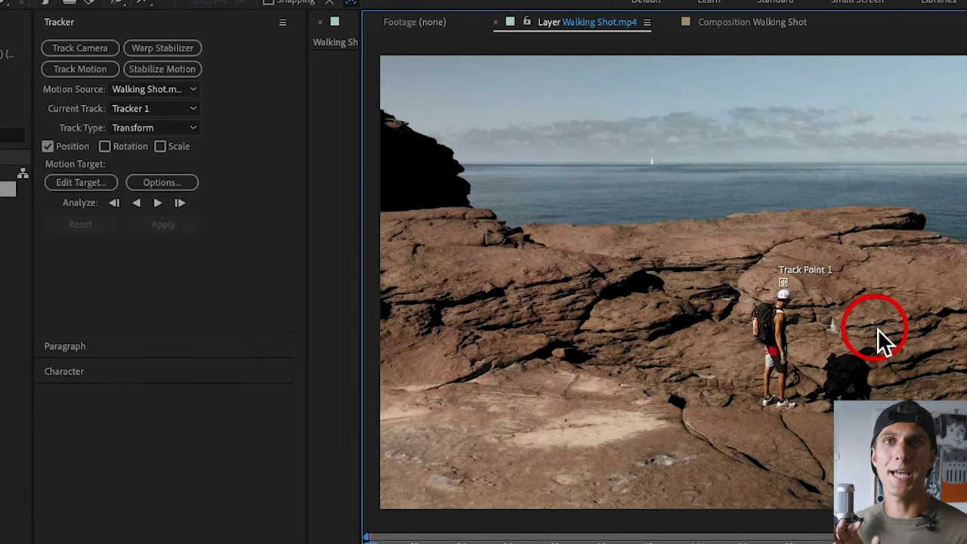
scroll(877, 328, up, 4)
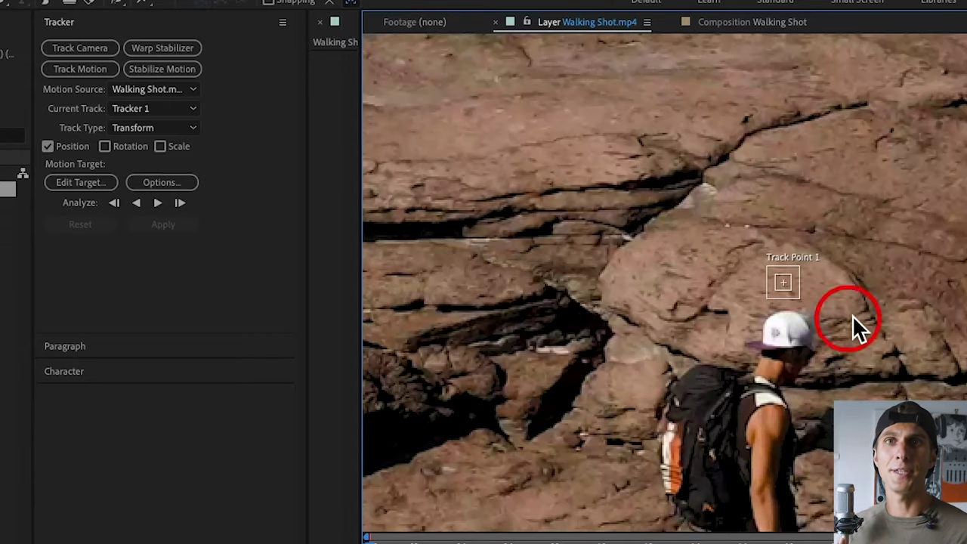
drag(842, 410, 781, 343)
scroll(781, 343, up, 3)
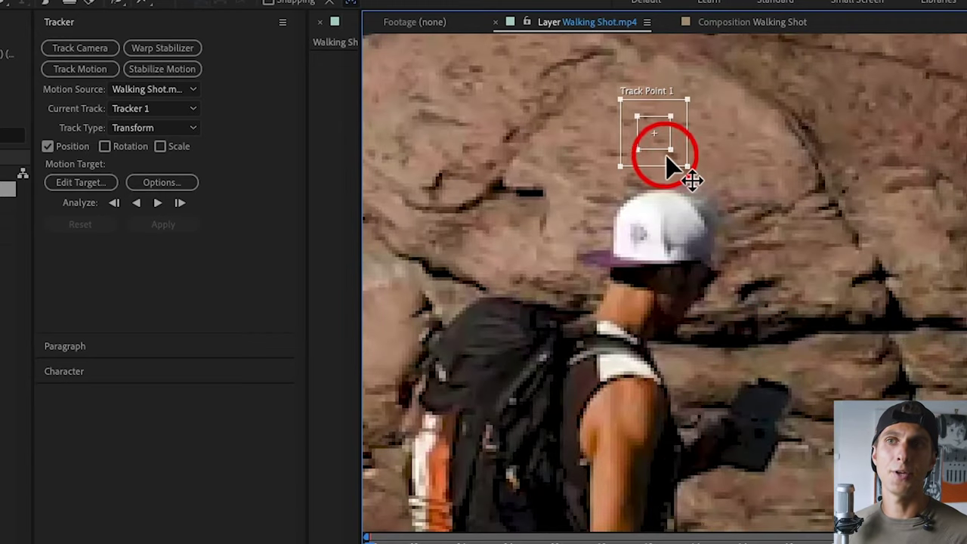
drag(689, 167, 707, 189)
drag(665, 139, 672, 246)
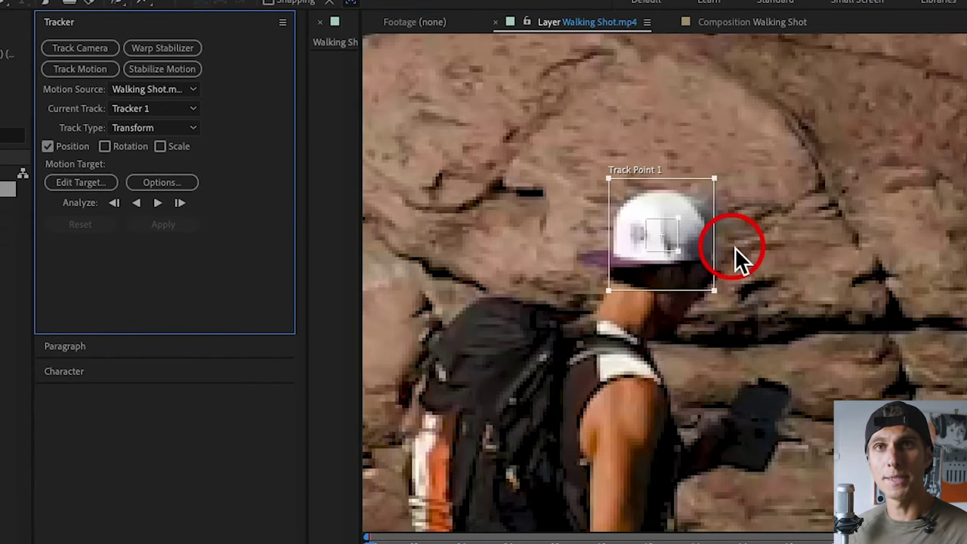
Step: Widen Track Point 1's search region around the cap and enlarge its feature region to enclose the whole cap
scroll(734, 247, up, 1)
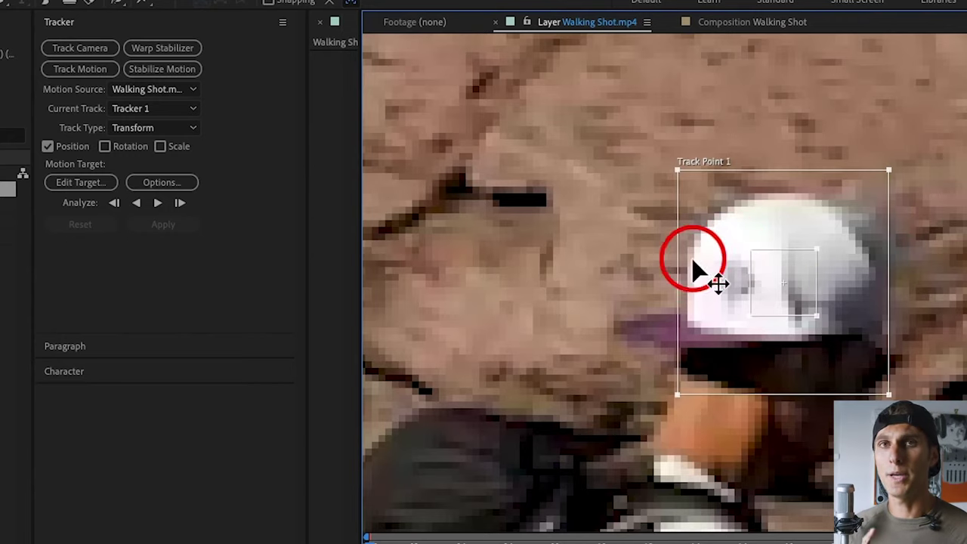
drag(678, 170, 647, 154)
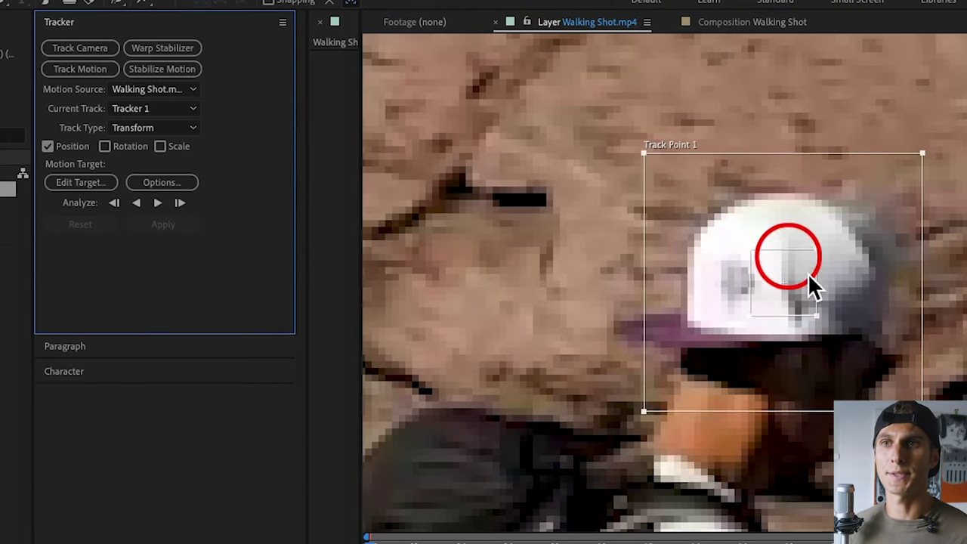
click(822, 319)
drag(822, 318, 896, 378)
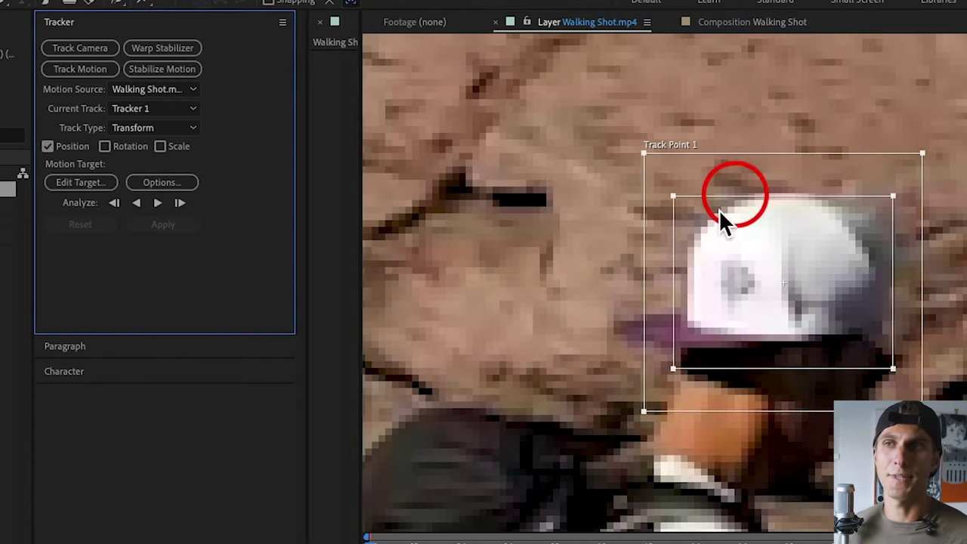
Step: Fine-tune Track Point 1's position, tighten its feature region around the white cap and adjust the search region to leave an even margin
mouse_move(771, 295)
mouse_down()
mouse_move(777, 278)
mouse_move(776, 287)
mouse_up()
mouse_move(681, 354)
mouse_down()
mouse_move(686, 368)
mouse_move(676, 362)
mouse_move(688, 332)
mouse_move(690, 360)
mouse_move(794, 380)
mouse_move(733, 367)
mouse_move(708, 346)
mouse_move(681, 347)
mouse_up()
click(695, 189)
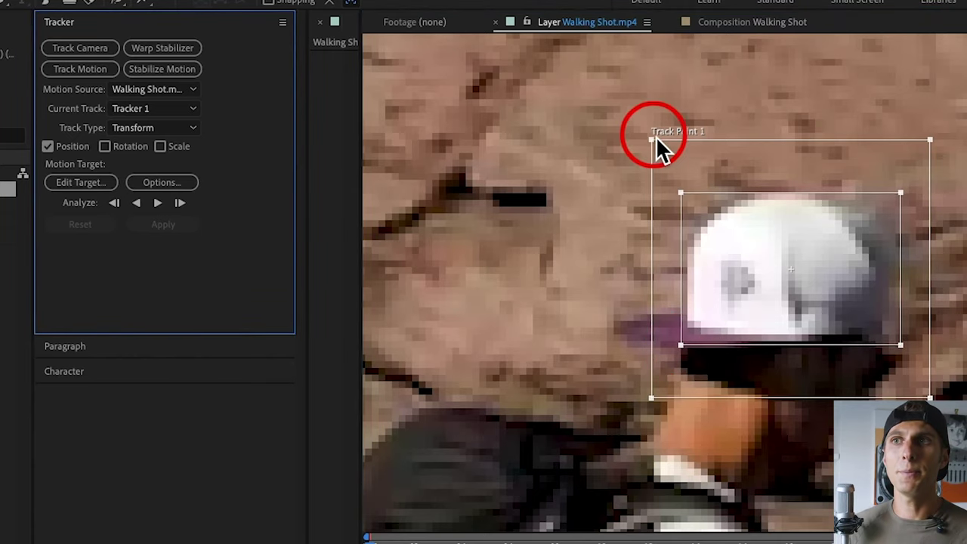
mouse_move(654, 142)
mouse_down()
mouse_move(666, 115)
mouse_move(659, 154)
mouse_move(650, 135)
mouse_move(633, 175)
mouse_move(619, 172)
mouse_move(622, 113)
mouse_move(692, 100)
mouse_move(646, 146)
mouse_up()
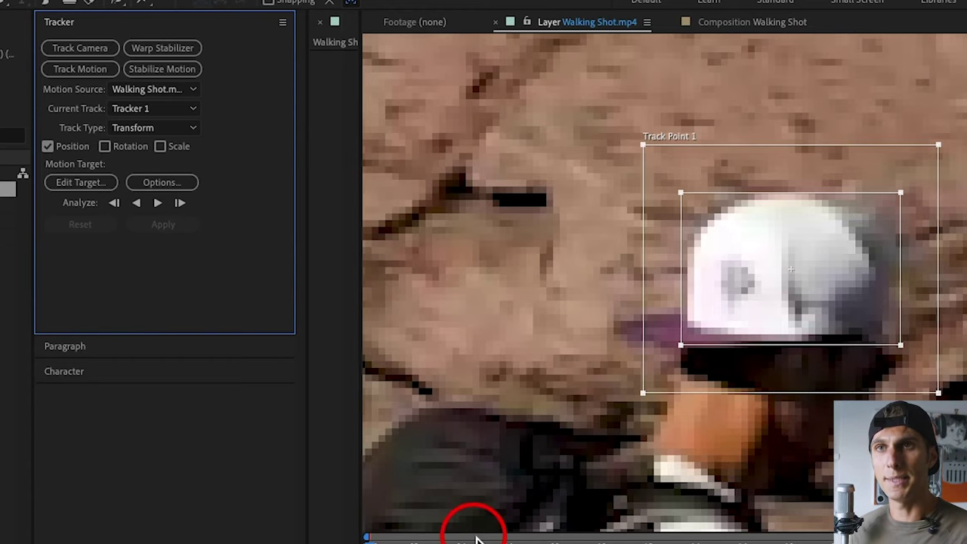
Step: Fit the whole frame in the layer view and analyze the motion of Track Point 1 forward
click(453, 538)
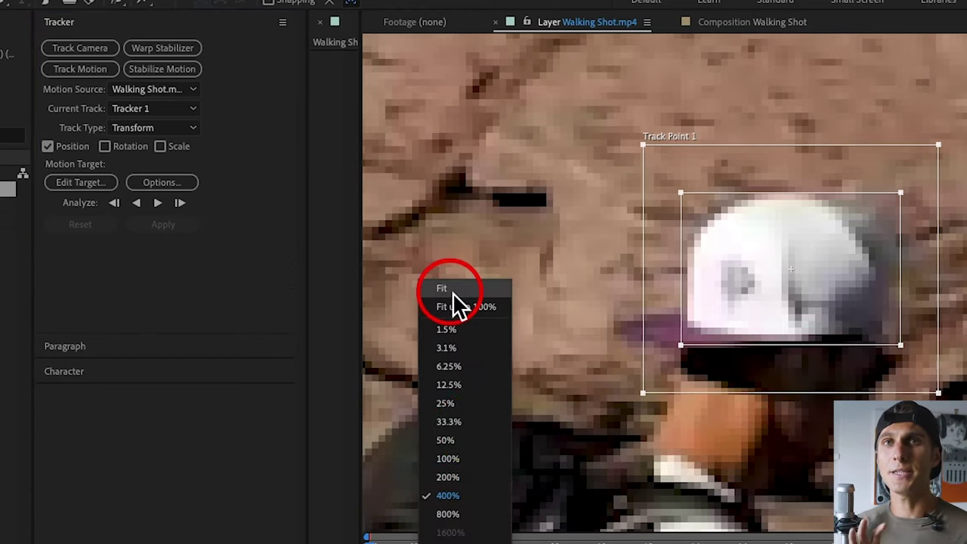
click(460, 309)
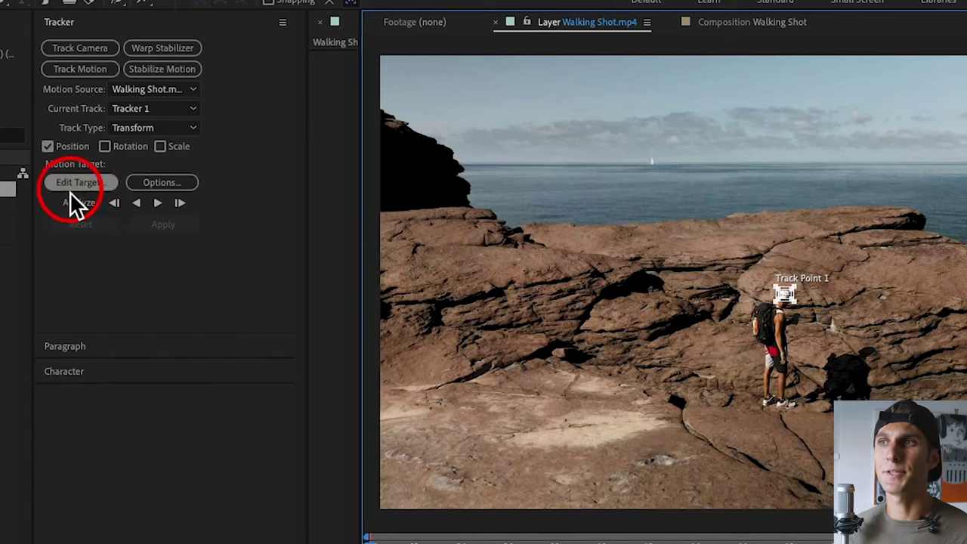
click(158, 203)
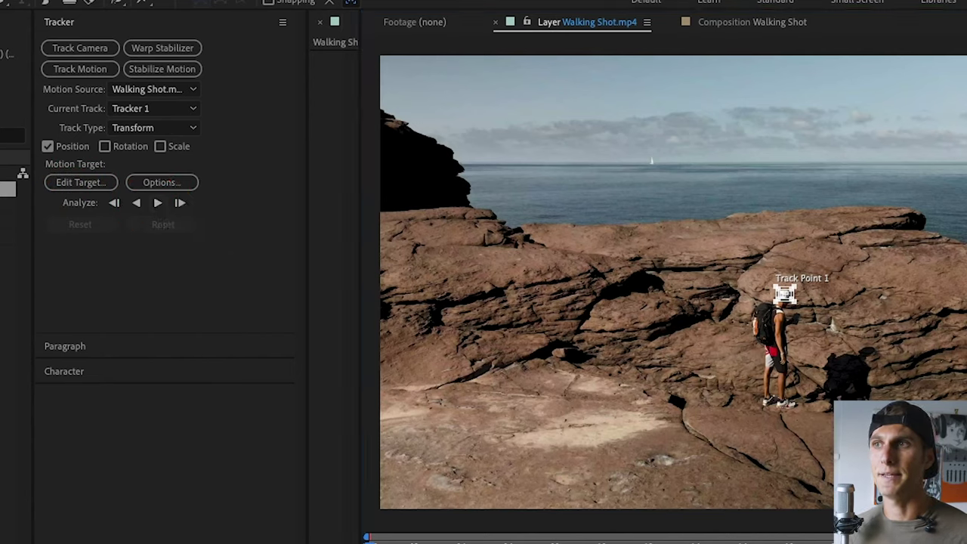
click(158, 204)
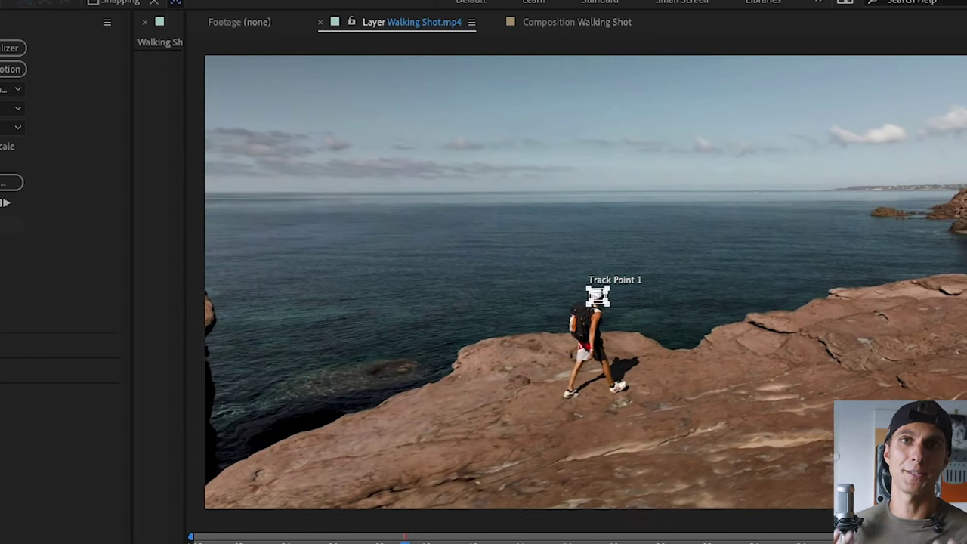
Step: Examine the analyzed motion path of Track Point 1 up close around the person's cap at the end of the footage
mouse_move(551, 263)
mouse_down()
mouse_move(609, 276)
mouse_move(593, 313)
mouse_move(613, 286)
mouse_move(407, 237)
mouse_move(654, 225)
mouse_up()
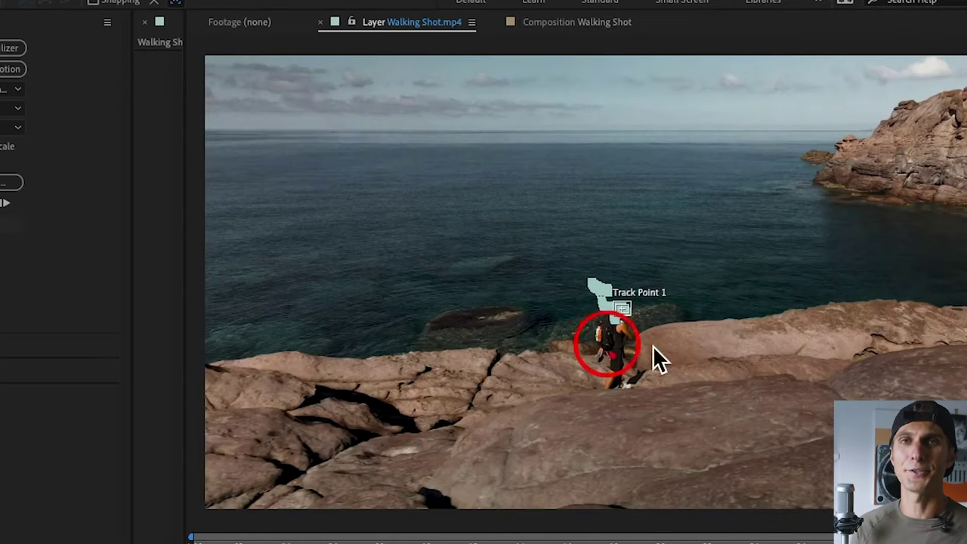
click(756, 292)
scroll(756, 293, up, 1)
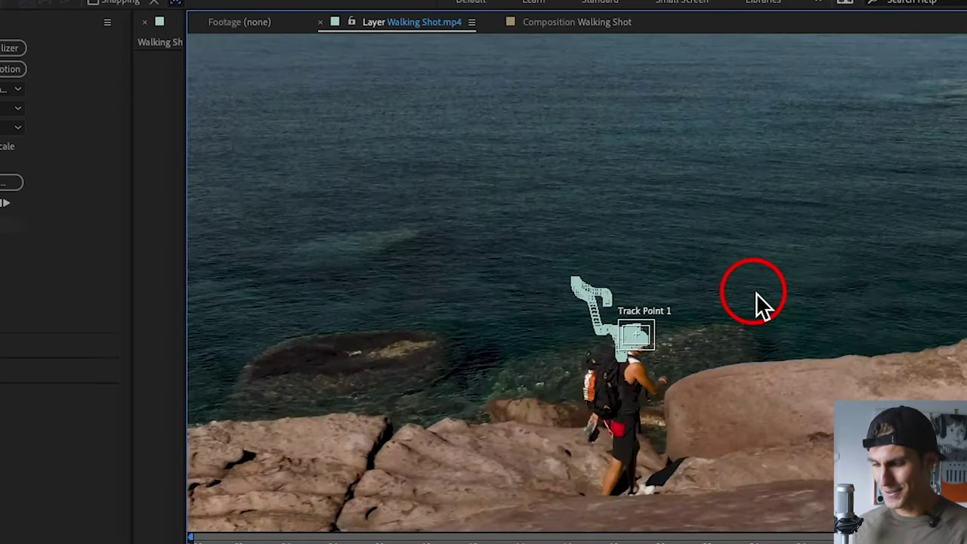
scroll(756, 293, up, 1)
drag(737, 451, 675, 356)
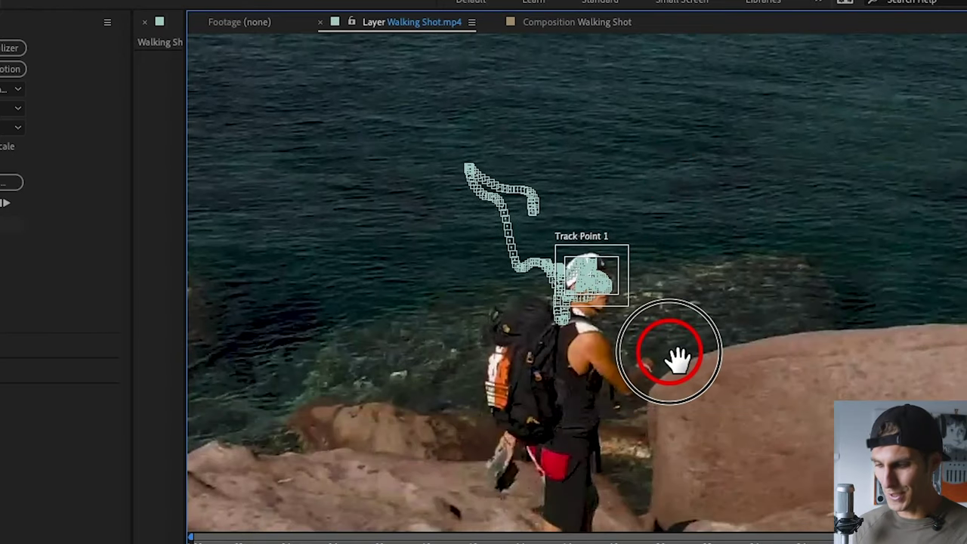
click(374, 19)
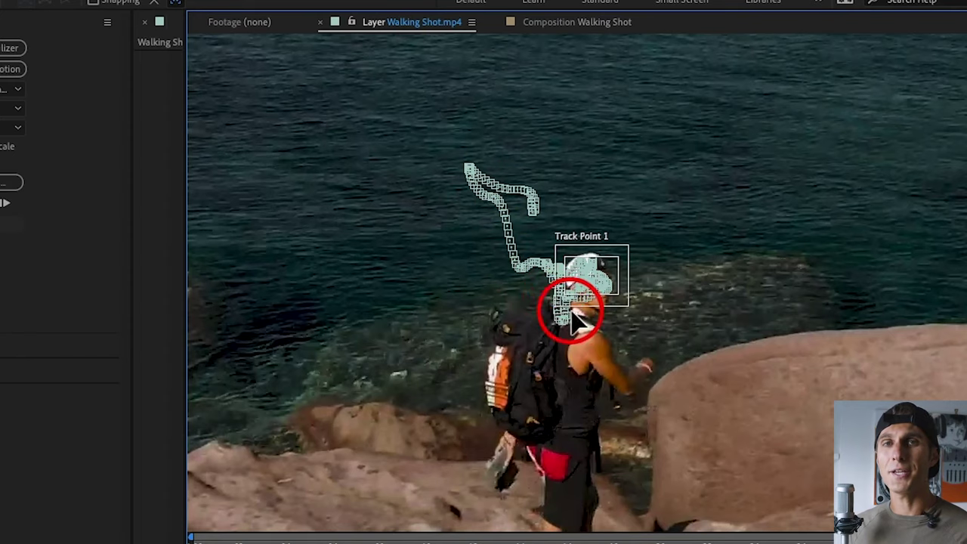
scroll(604, 283, up, 2)
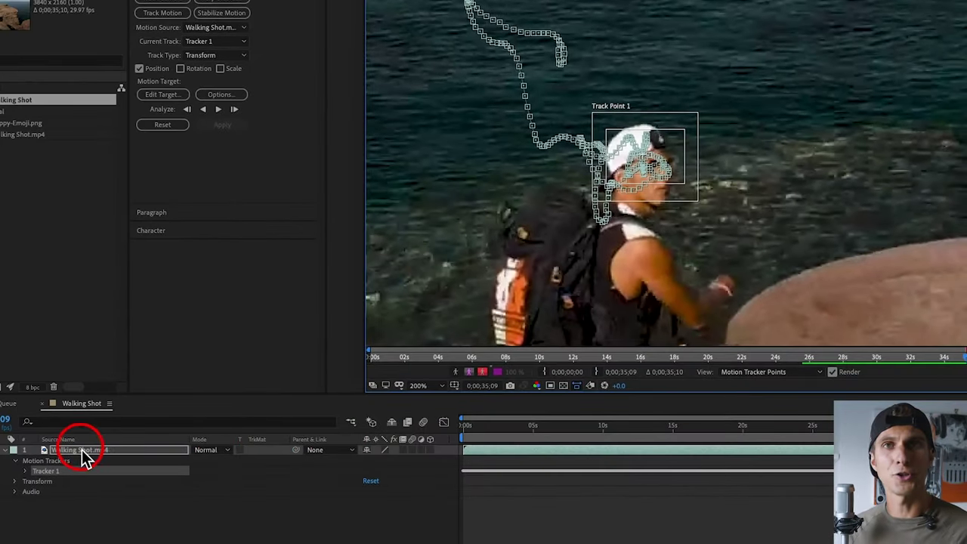
Step: Reveal the keyframed properties of the Walking Shot.mp4 layer and examine Track Point 1's tracking keyframes along the timeline
click(80, 451)
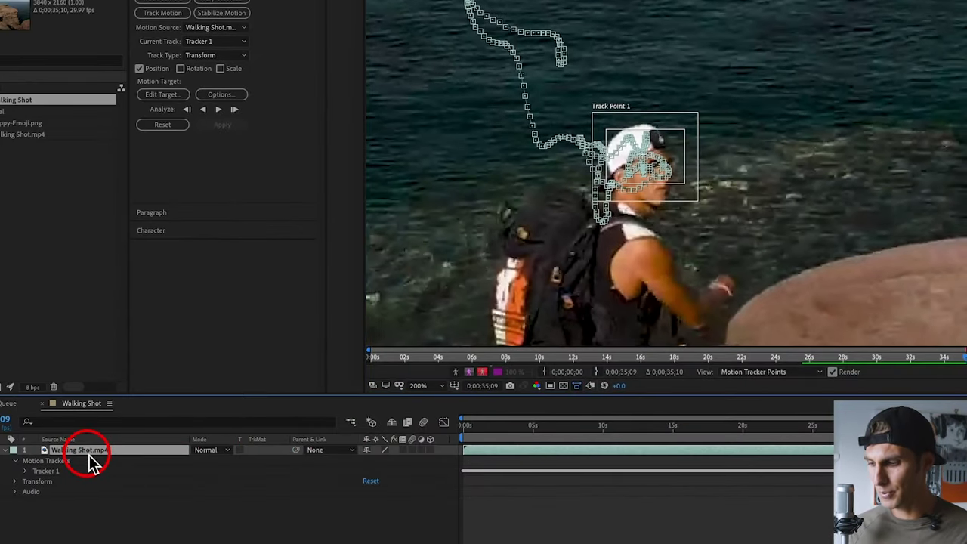
key(u)
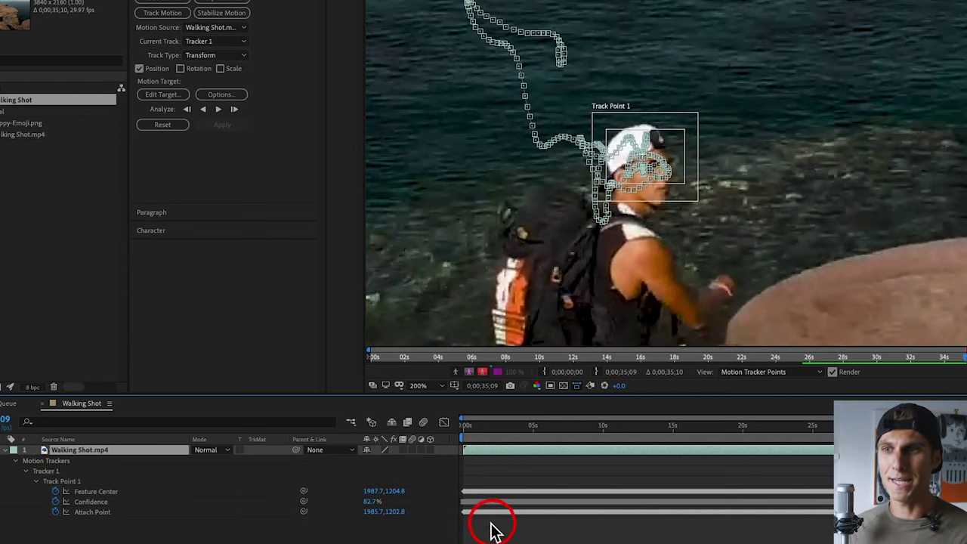
alt+scroll(527, 540, up, 5)
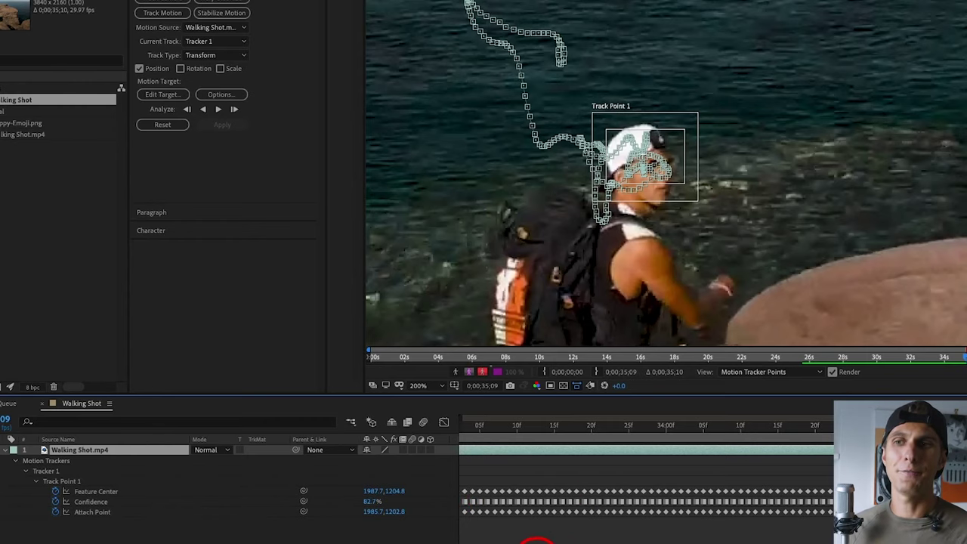
scroll(647, 468, left, 10)
drag(717, 428, 792, 438)
drag(604, 537, 439, 542)
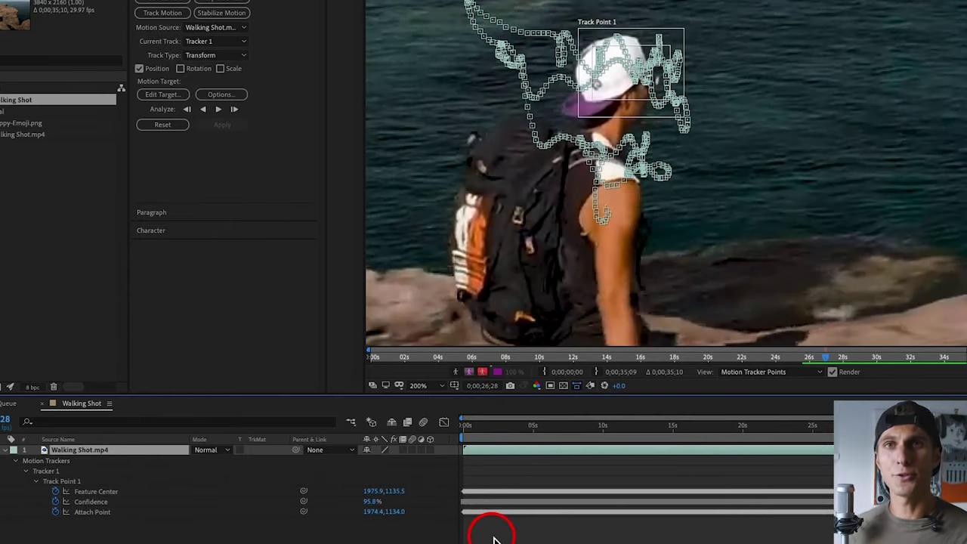
Step: At the first frame of the Walking Shot composition, add the white two-line text "This guy's a jackass" above and beside the person
key(Home)
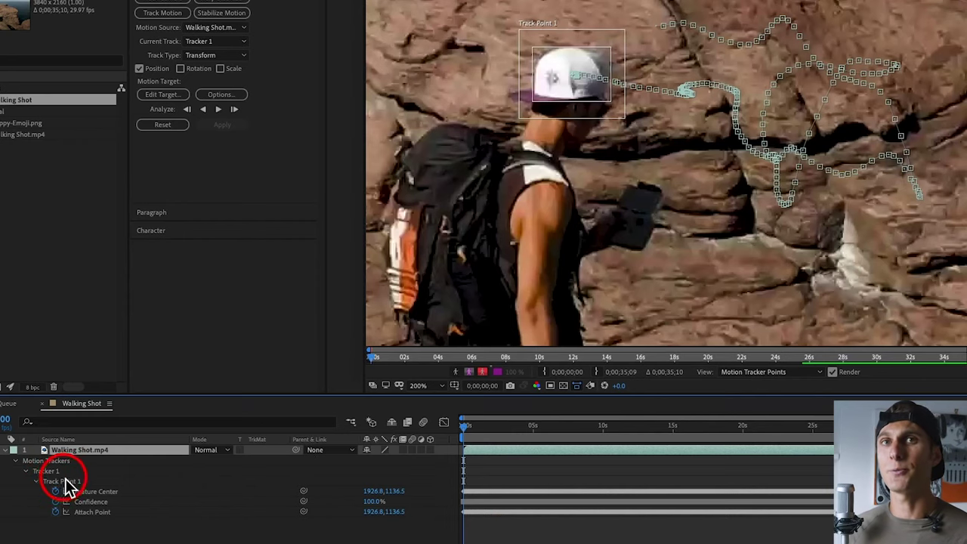
click(13, 451)
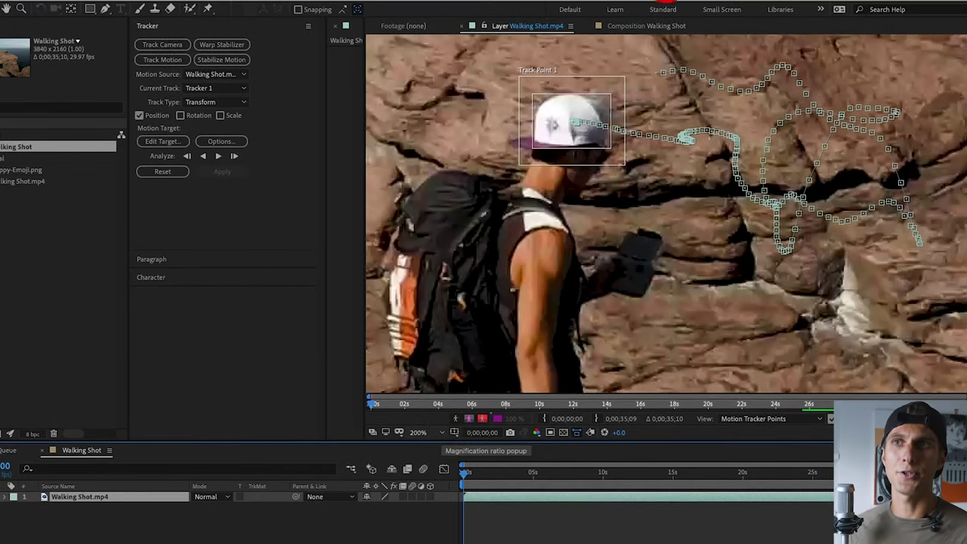
click(644, 28)
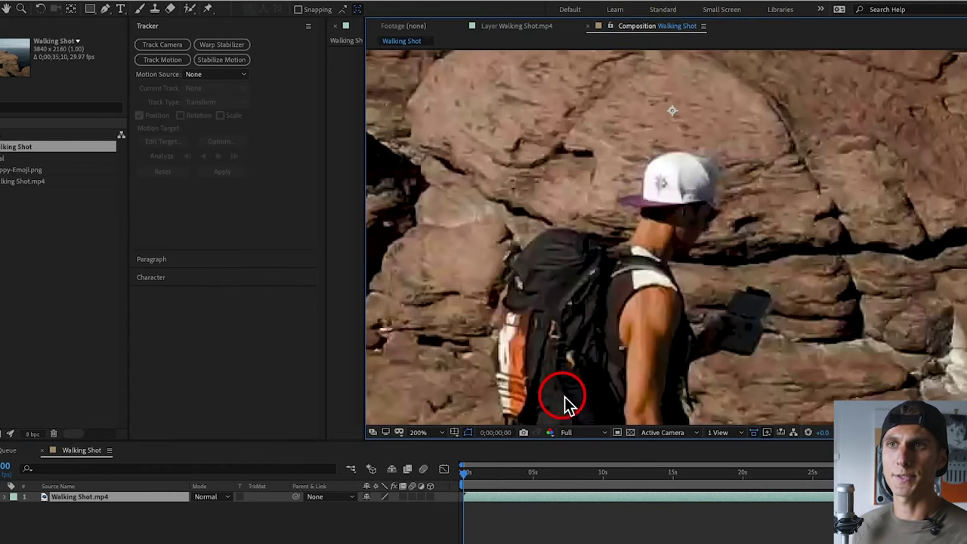
click(442, 438)
click(443, 228)
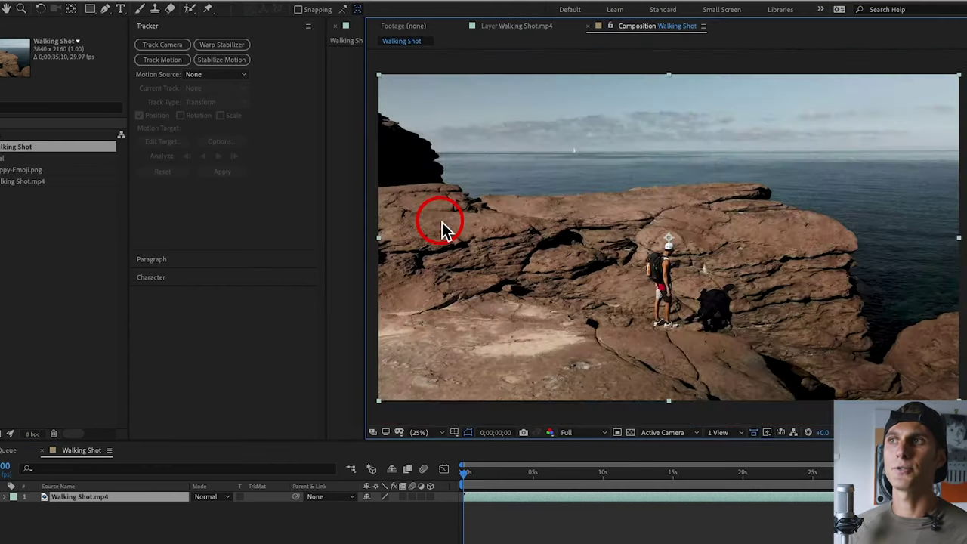
click(120, 9)
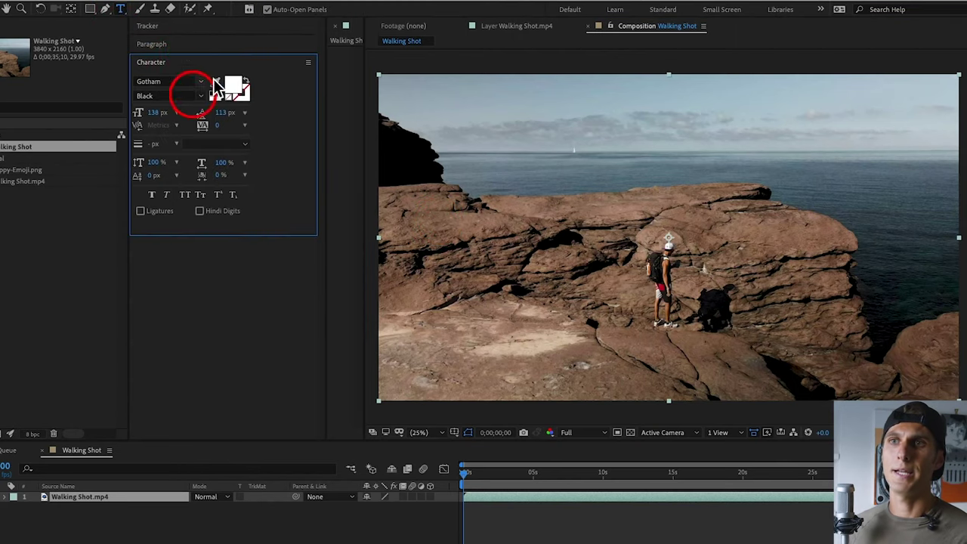
click(699, 219)
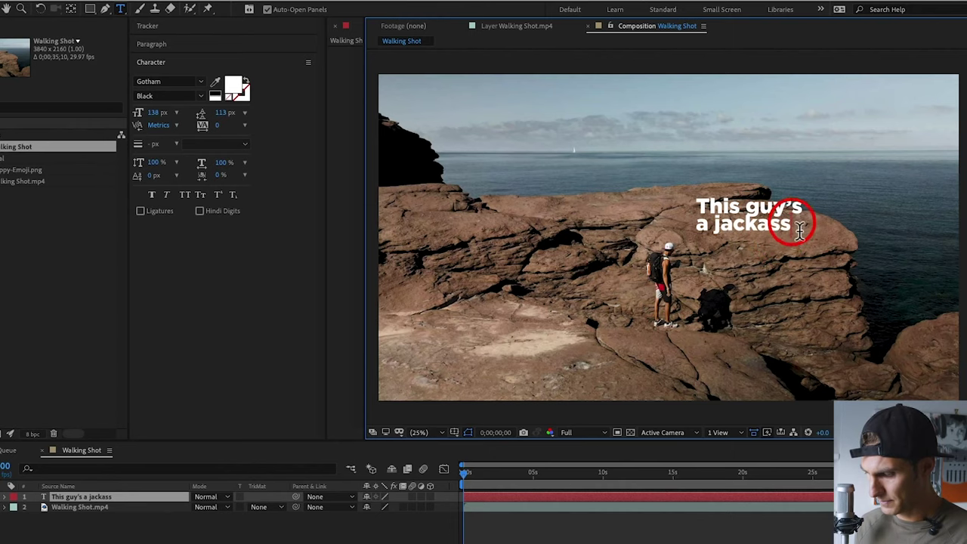
Step: Set the line spacing of the "This guy's a jackass" text to 135 px and deselect the text layer
drag(797, 232, 669, 203)
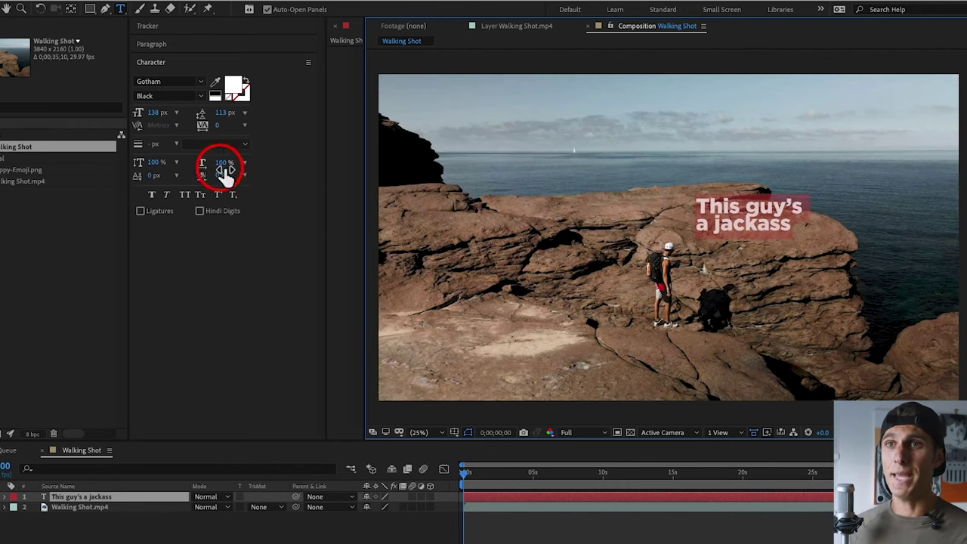
drag(227, 118, 234, 123)
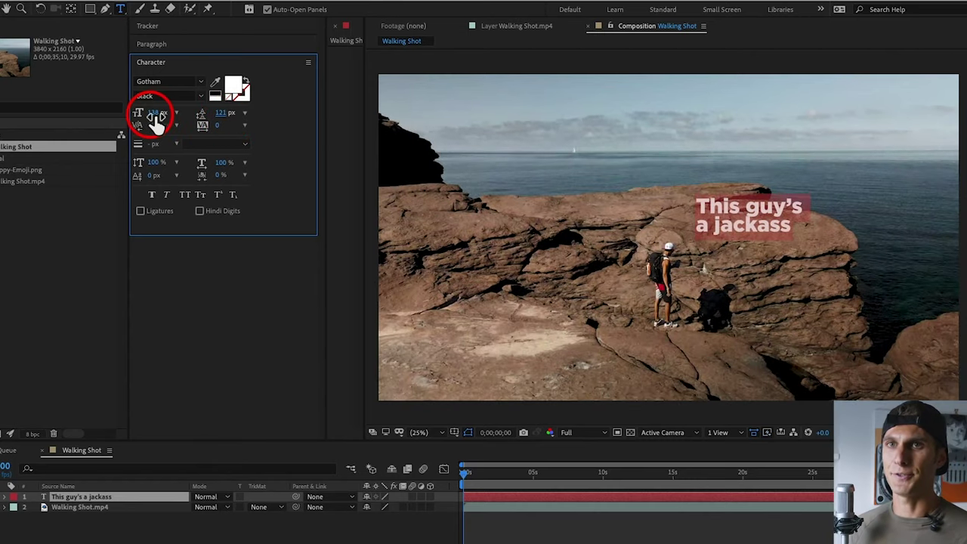
drag(227, 119, 236, 119)
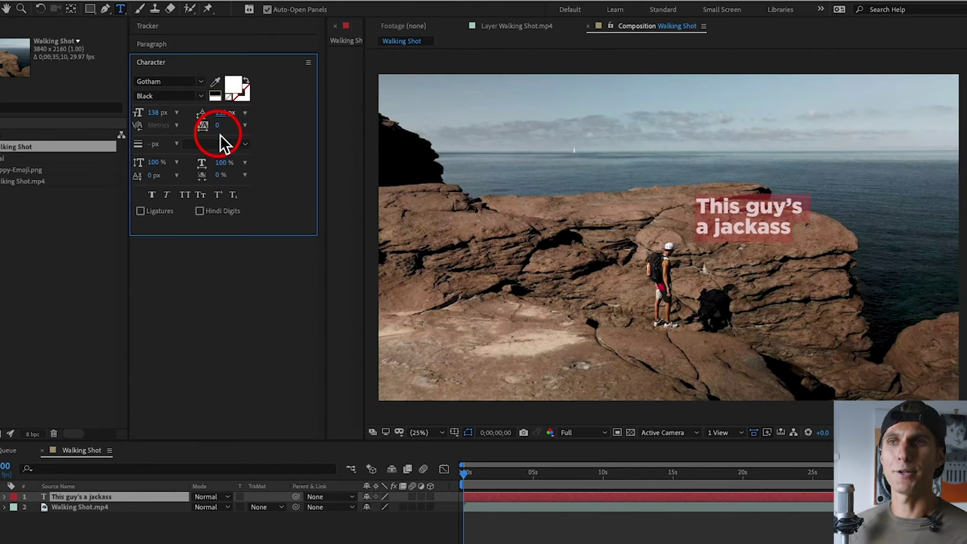
click(47, 538)
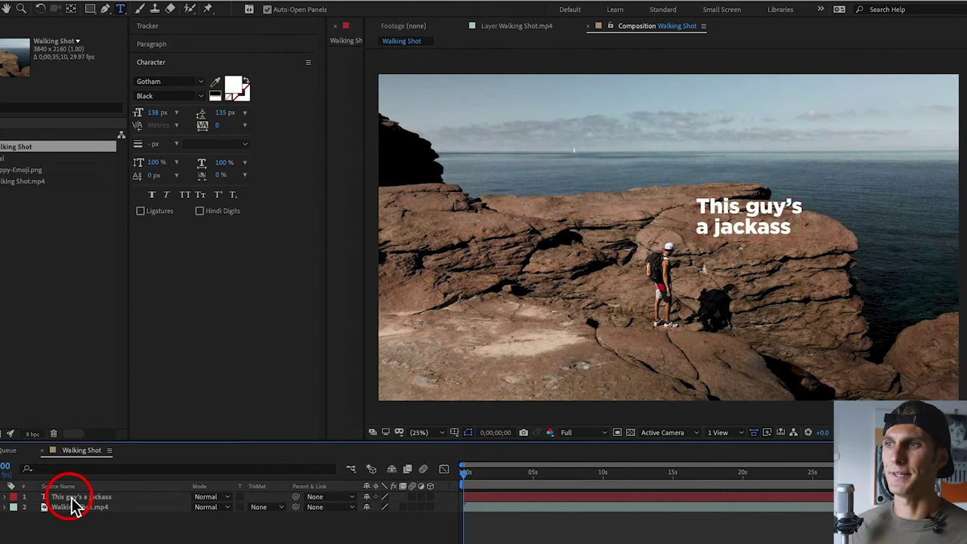
click(71, 499)
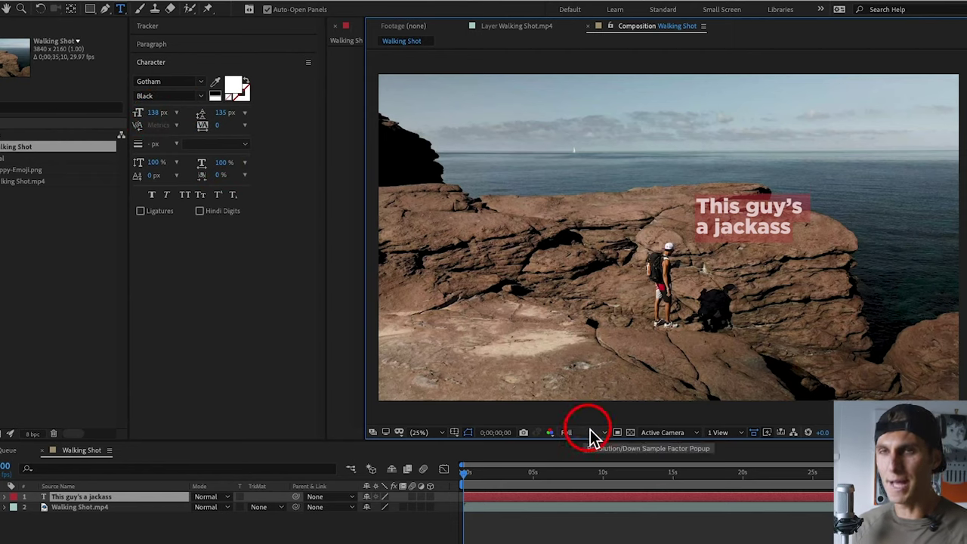
click(441, 434)
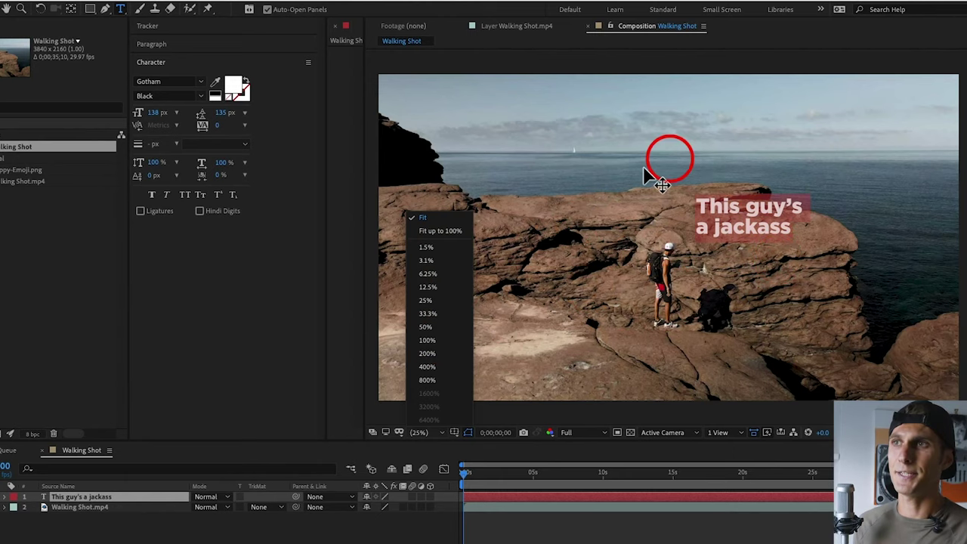
click(424, 218)
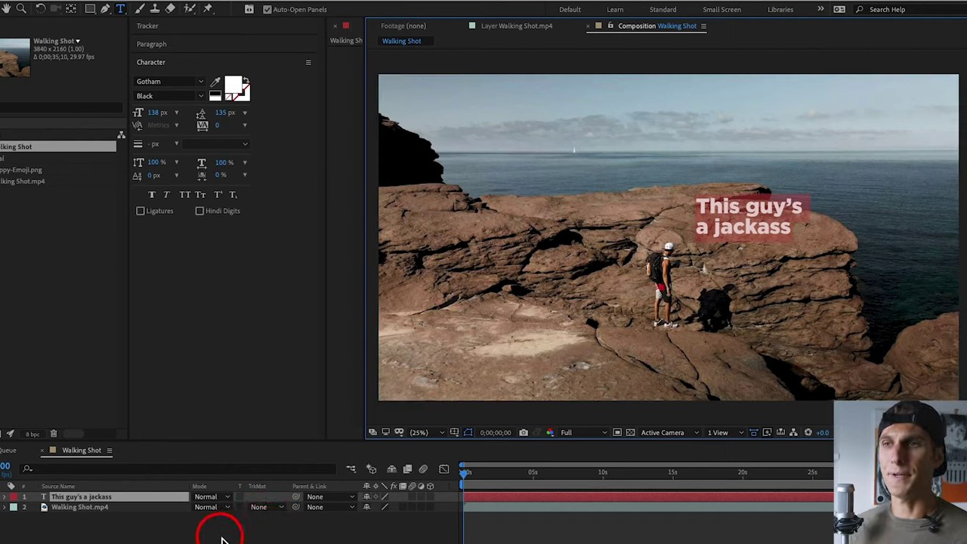
click(426, 435)
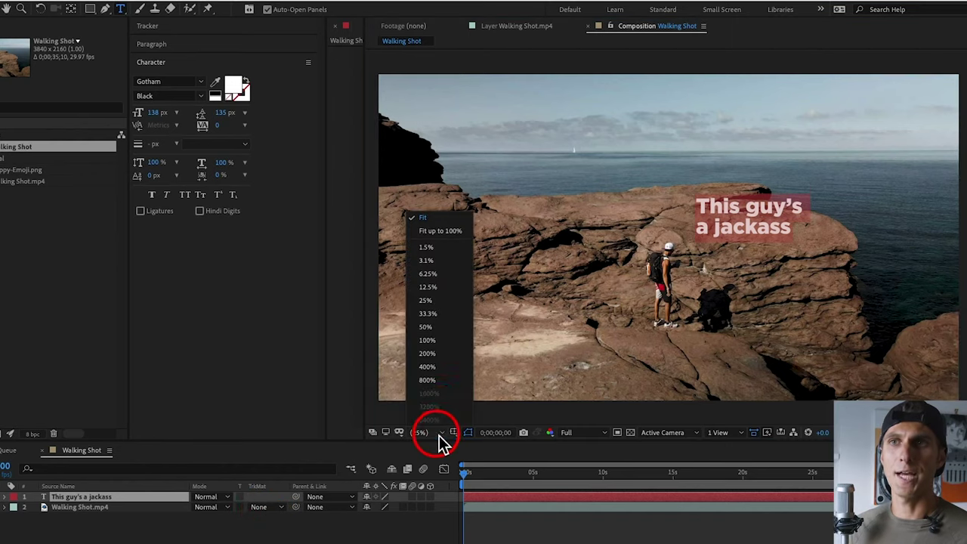
click(424, 219)
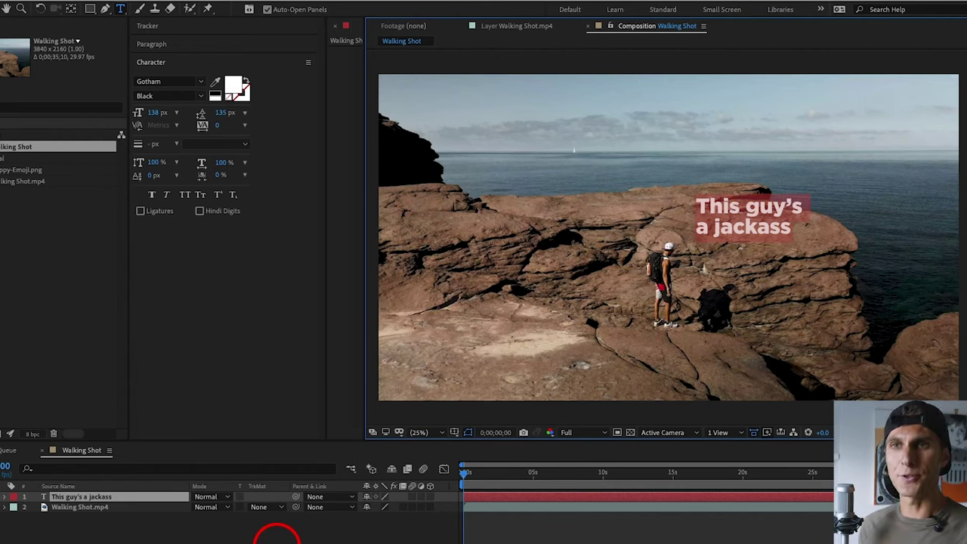
Step: Leave text editing with all layers deselected and activate the Rectangle tool
click(276, 536)
key(v)
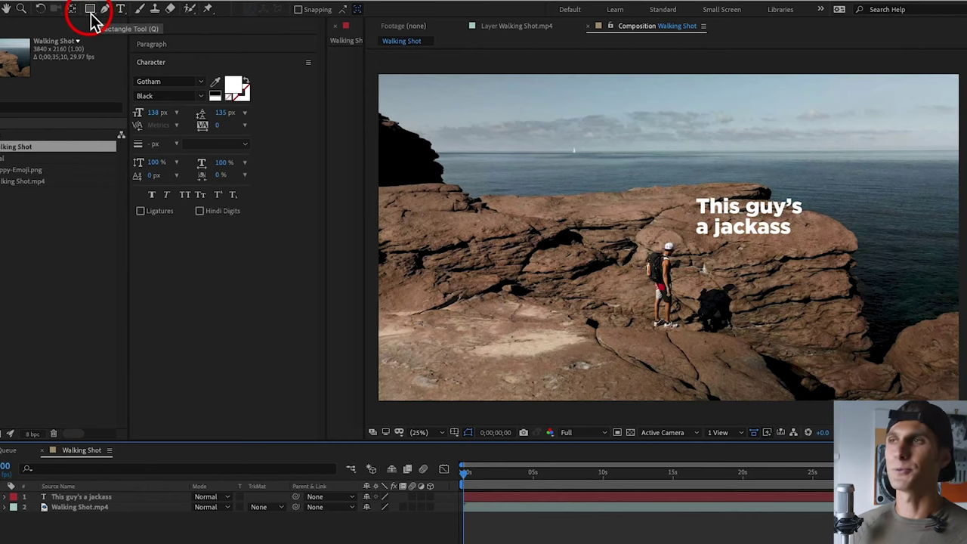
click(90, 18)
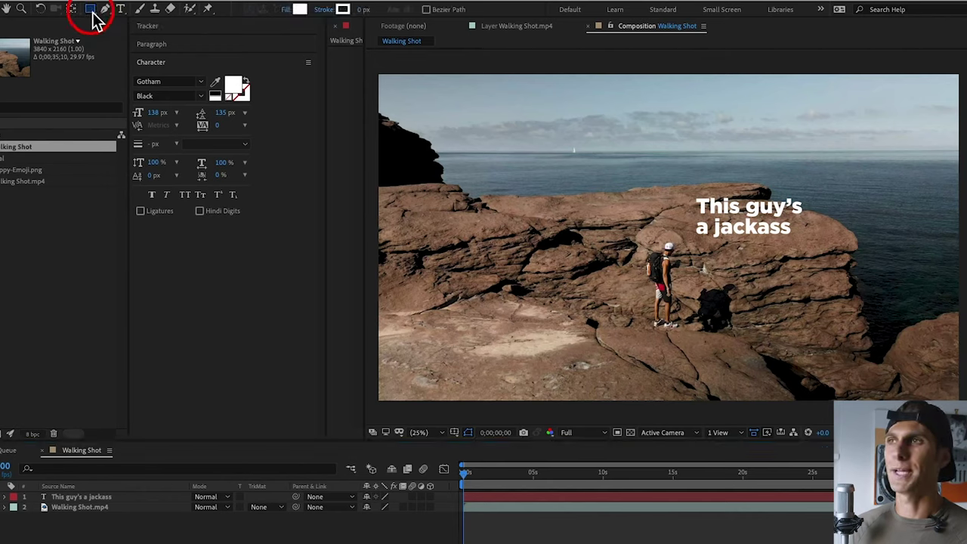
Step: Try to draw a flat rectangle beside the person while the Walking Shot.mp4 layer is selected
click(86, 497)
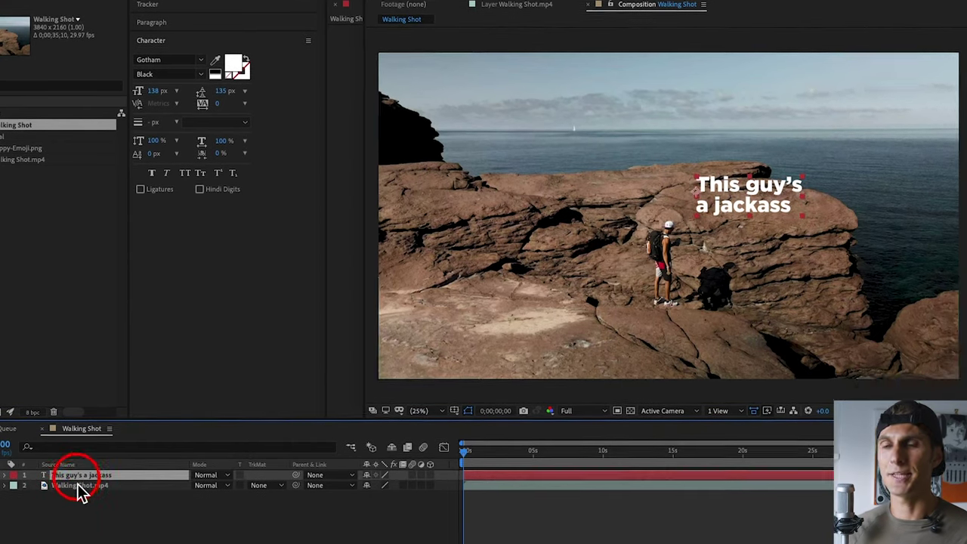
click(80, 485)
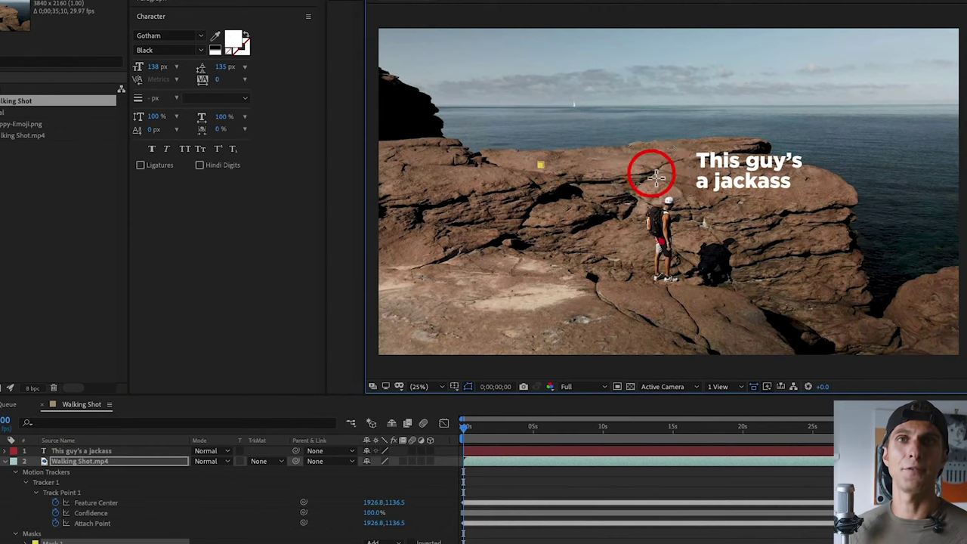
drag(642, 162, 636, 166)
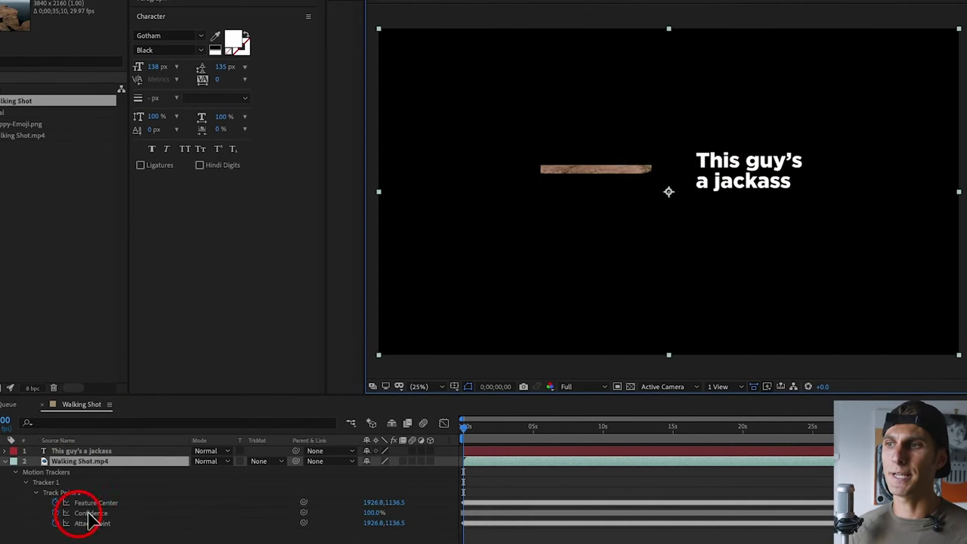
click(110, 537)
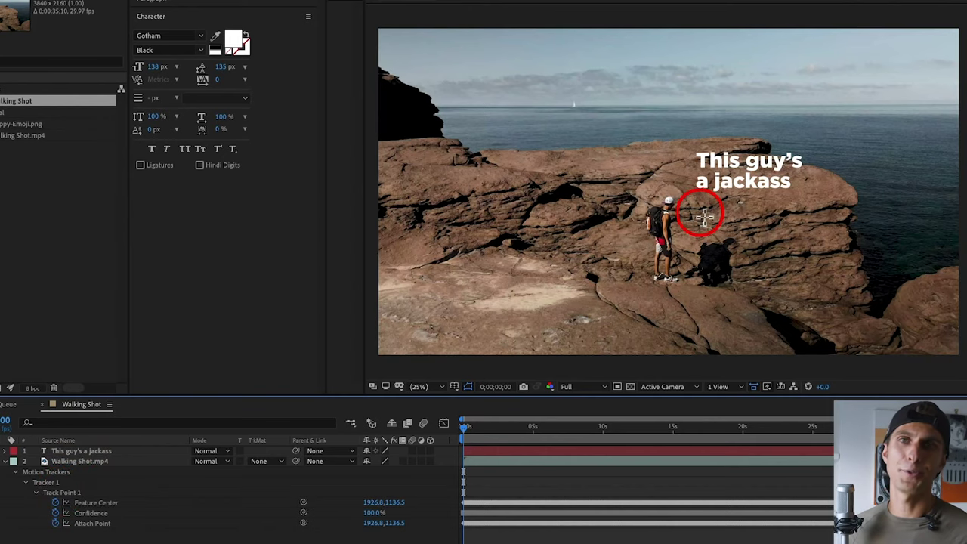
Step: With no layer selected, draw a thin white horizontal bar as a new shape layer between the person's cap and the text
key(period)
key(period)
key(period)
key(period)
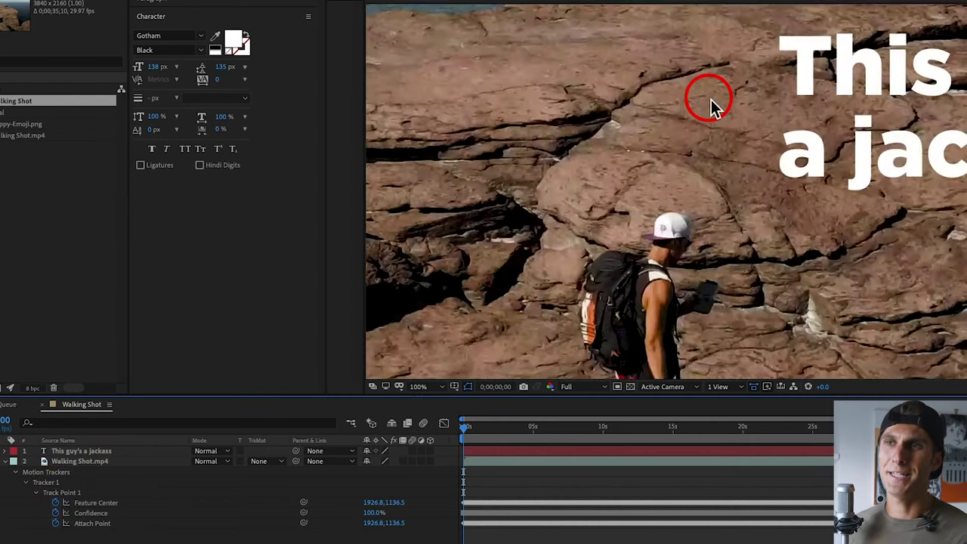
drag(718, 115, 689, 148)
click(671, 123)
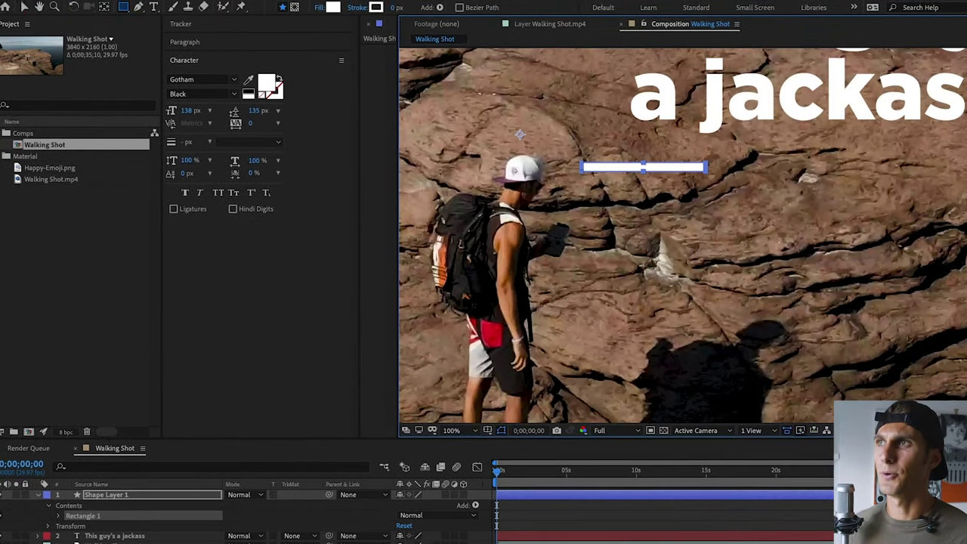
Step: Rotate and place the white bar so it rises diagonally from the cap, and move the text to the bar's upper end
click(20, 9)
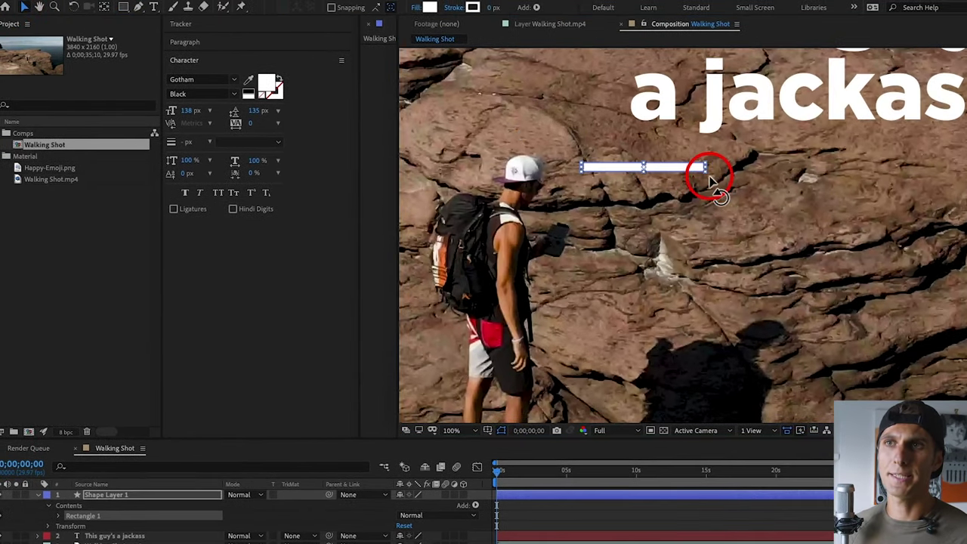
drag(708, 181, 682, 287)
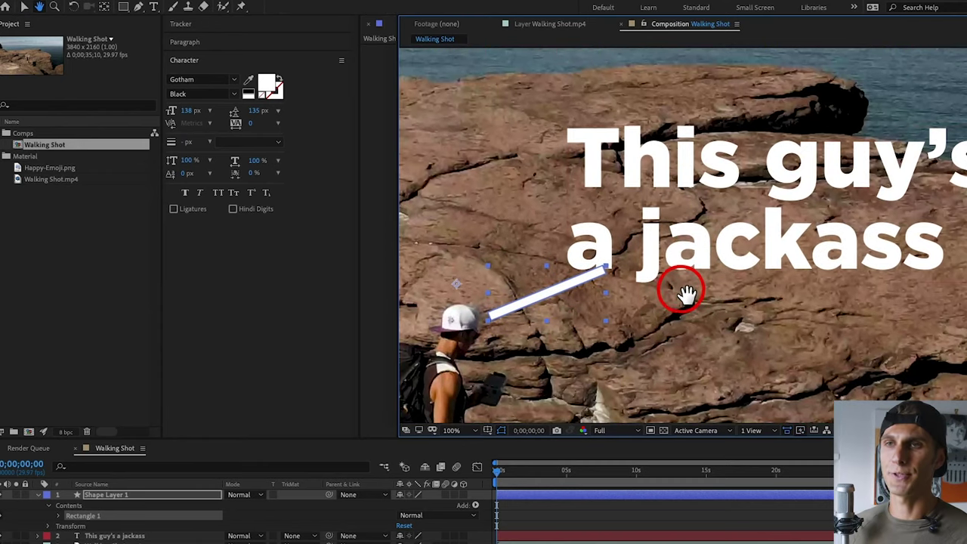
click(129, 536)
drag(695, 229, 623, 260)
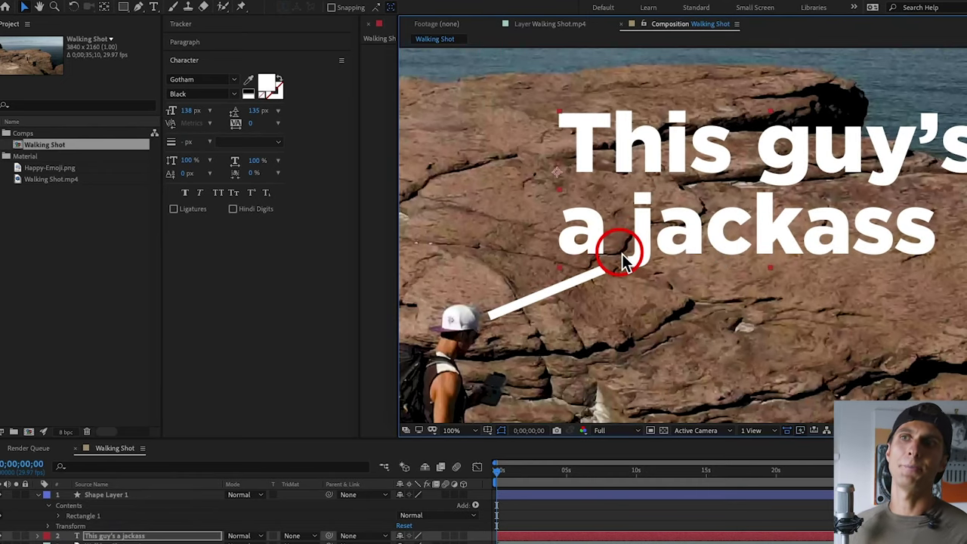
Step: Collapse the expanded shape layer properties in the timeline, with the whole walking person and the callout in view
key(comma)
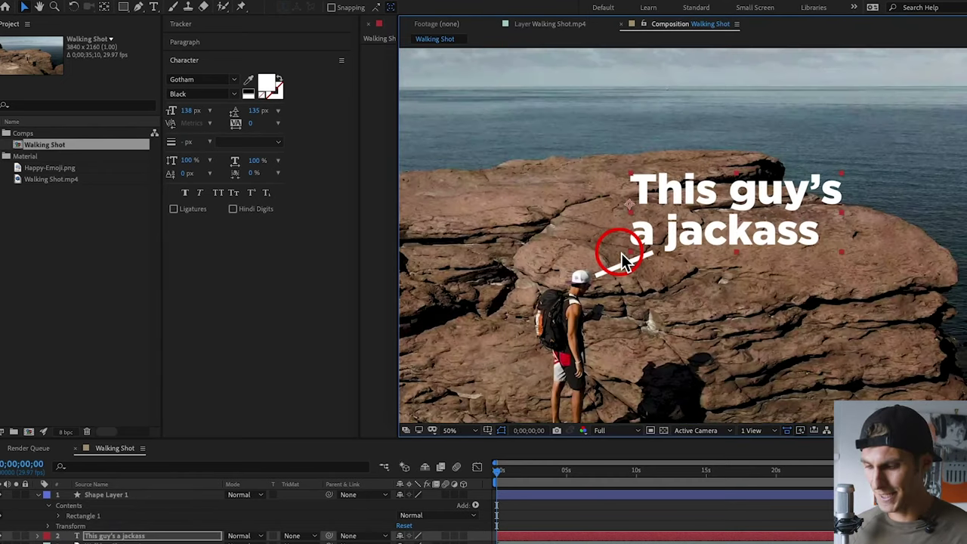
drag(621, 253, 624, 253)
key(space)
drag(615, 371, 642, 264)
click(29, 533)
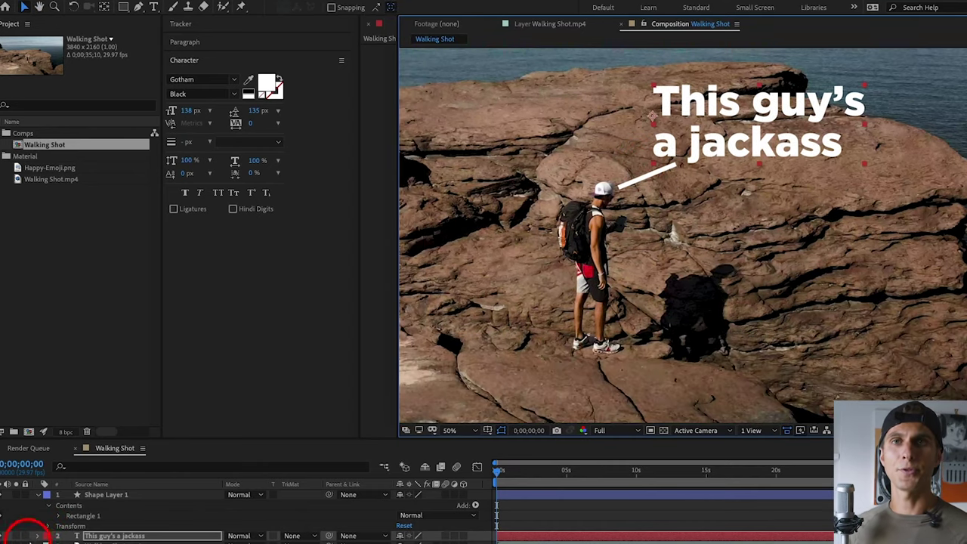
click(44, 508)
Step: Pre-compose Shape Layer 1 and the "This guy's a jackass" text layer into a composition named Text, moving all attributes into it
click(104, 505)
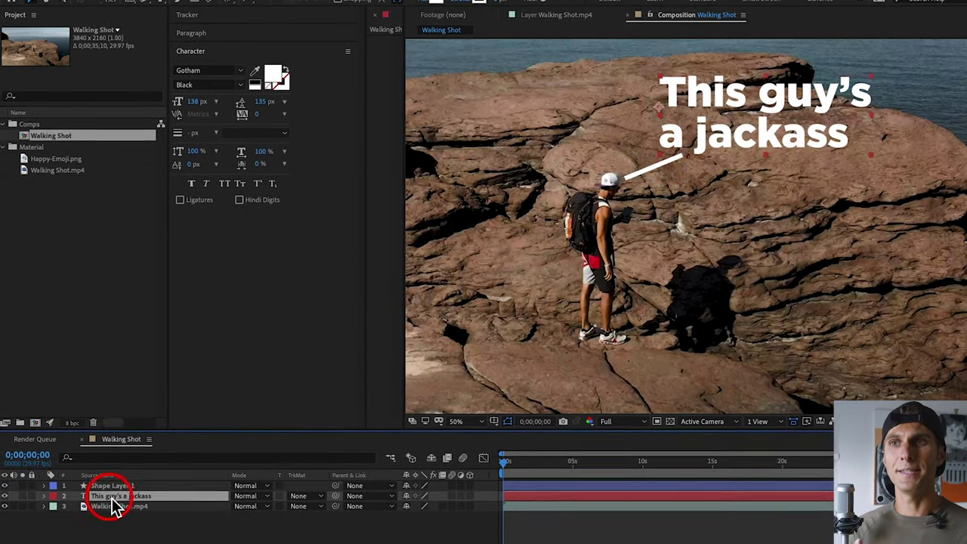
click(113, 486)
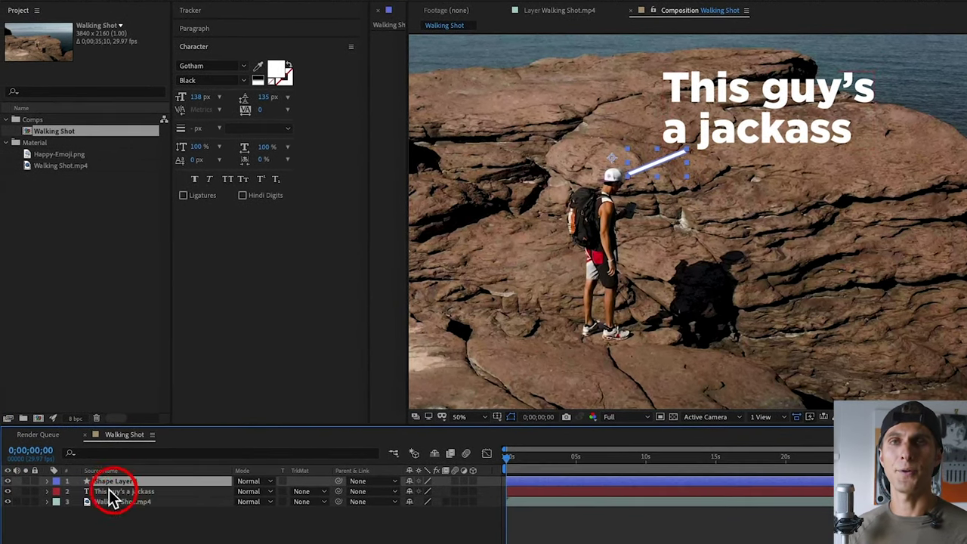
shift+click(113, 493)
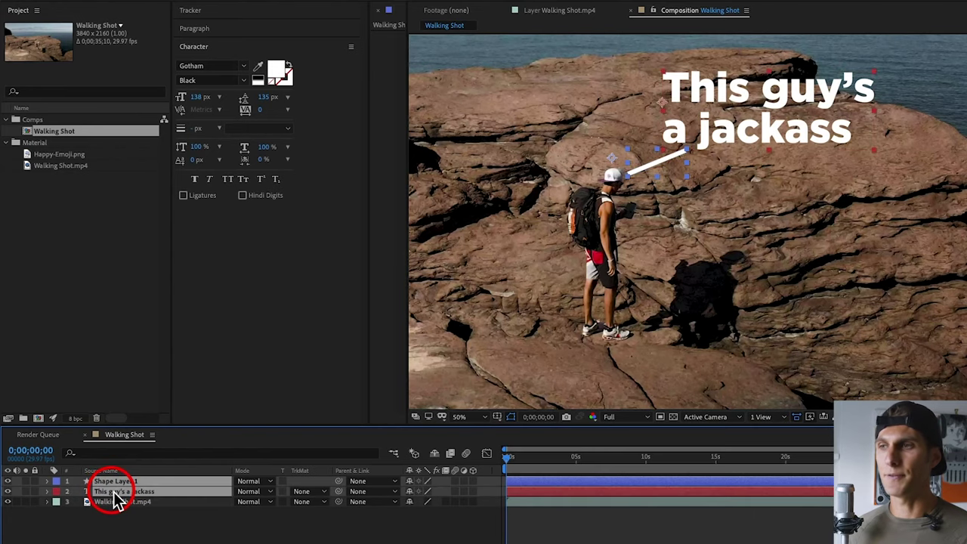
right_click(165, 494)
mouse_move(185, 491)
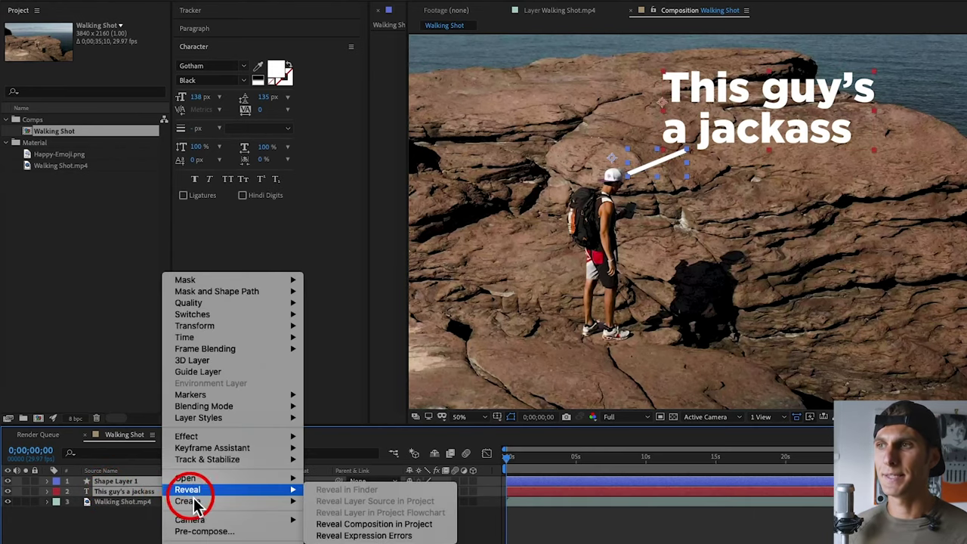
click(211, 529)
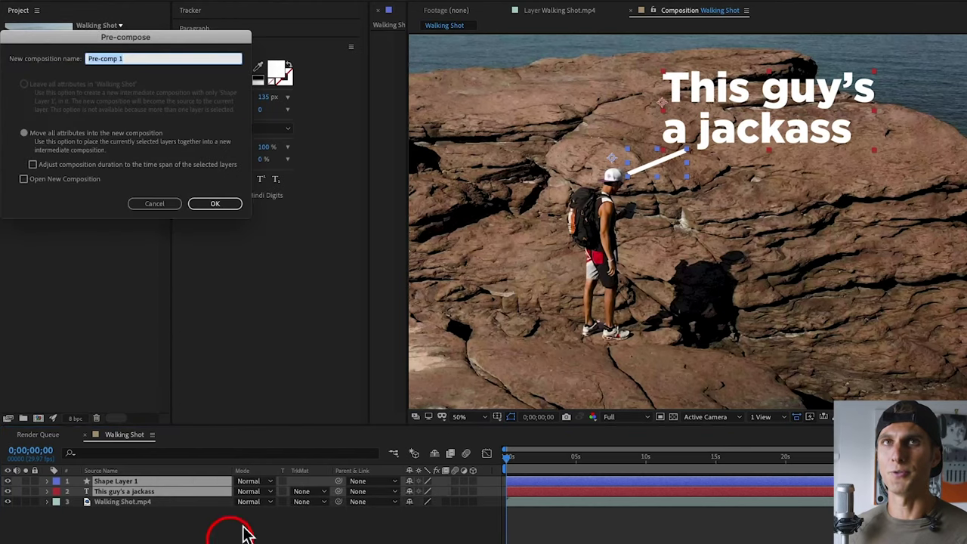
drag(172, 36, 302, 124)
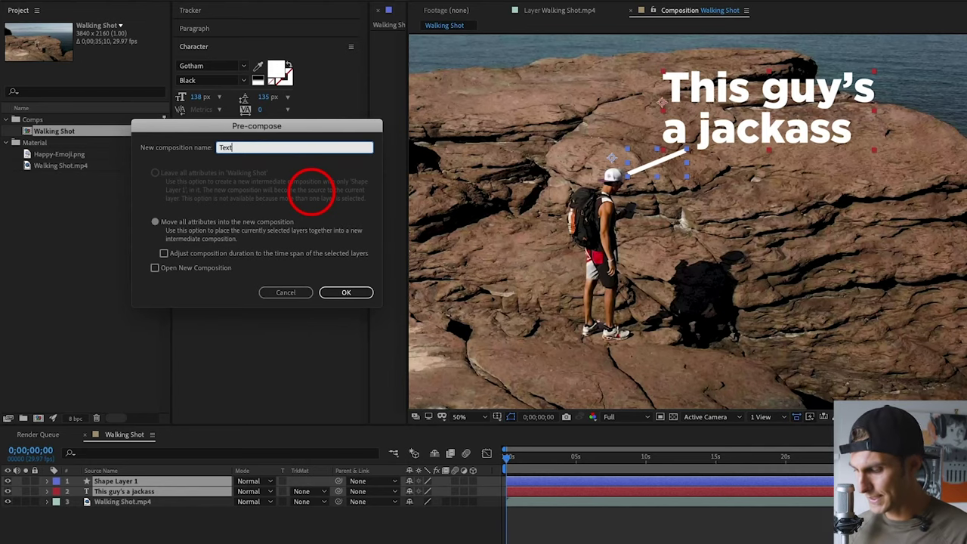
key(Return)
click(79, 142)
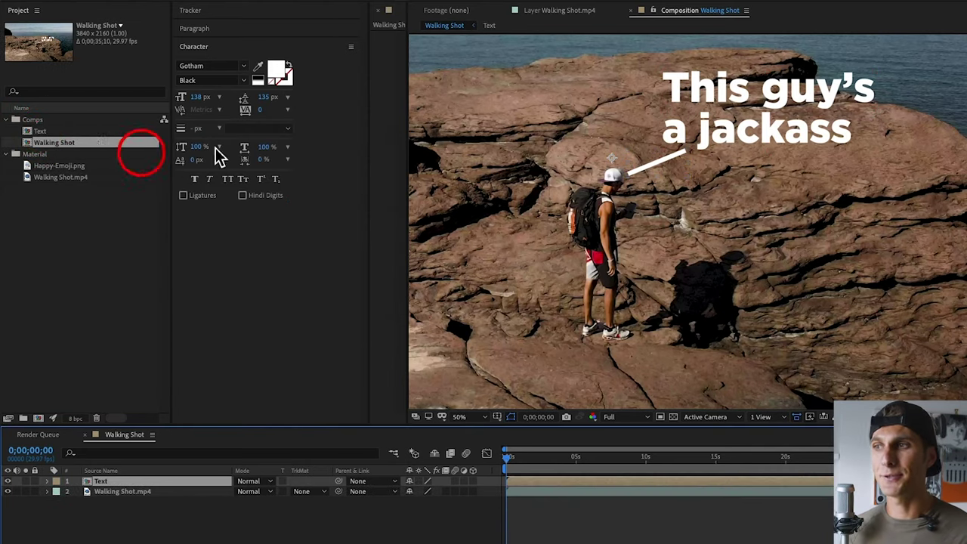
Step: Return to the tracked Walking Shot.mp4 layer view and show its motion tracker settings
click(123, 492)
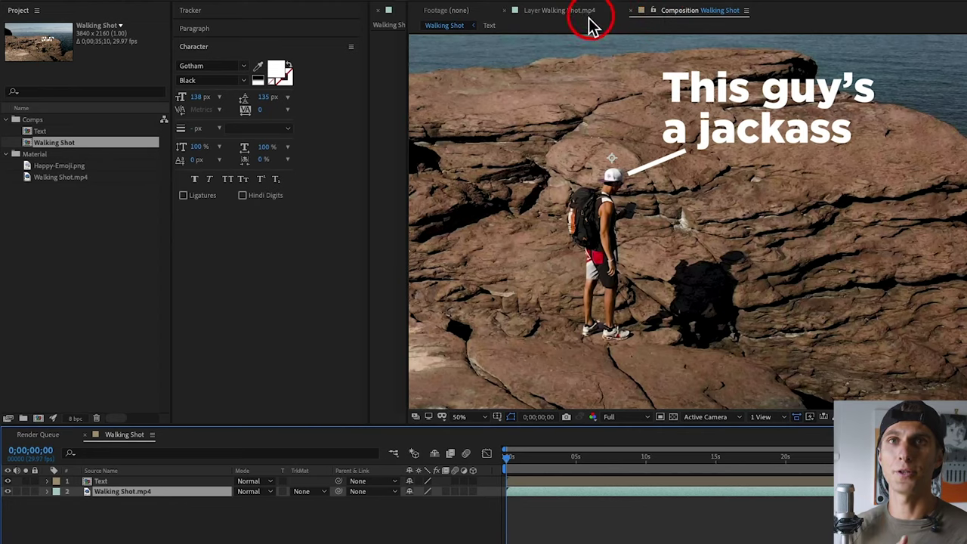
click(545, 15)
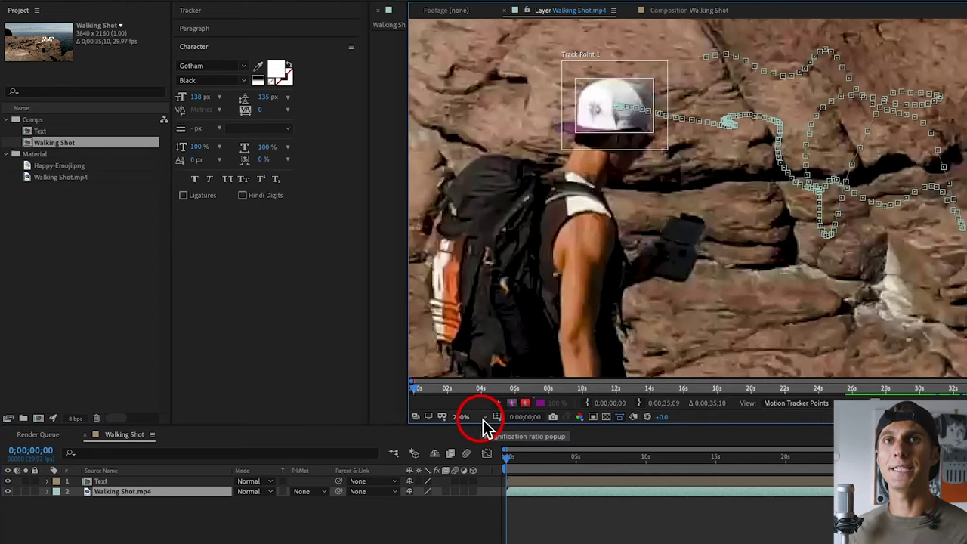
click(231, 16)
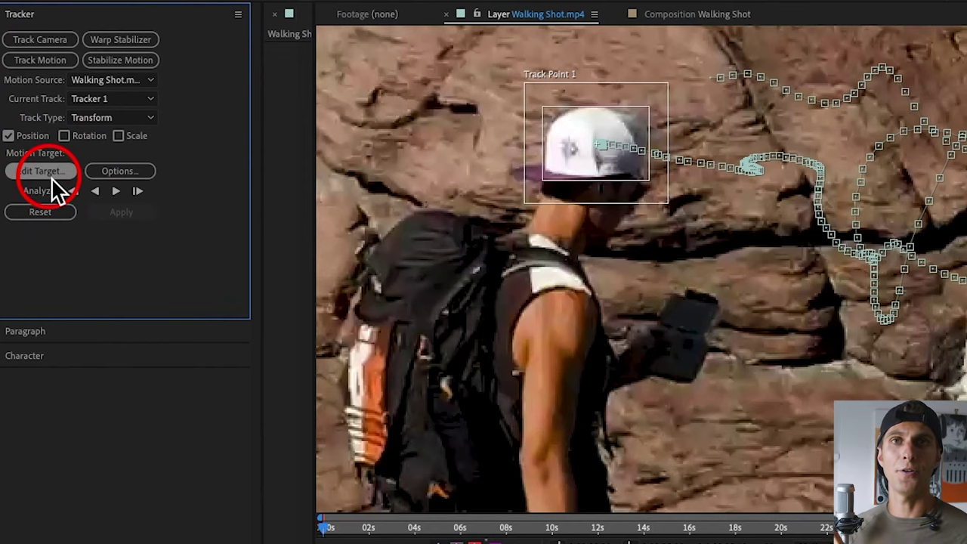
Step: Set the motion target of Tracker 1 to the Text layer
click(48, 174)
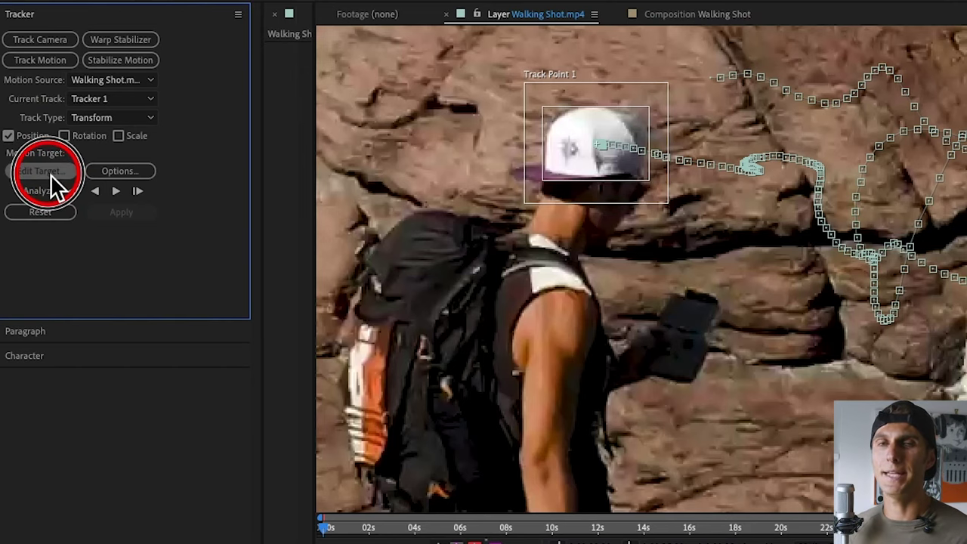
click(51, 174)
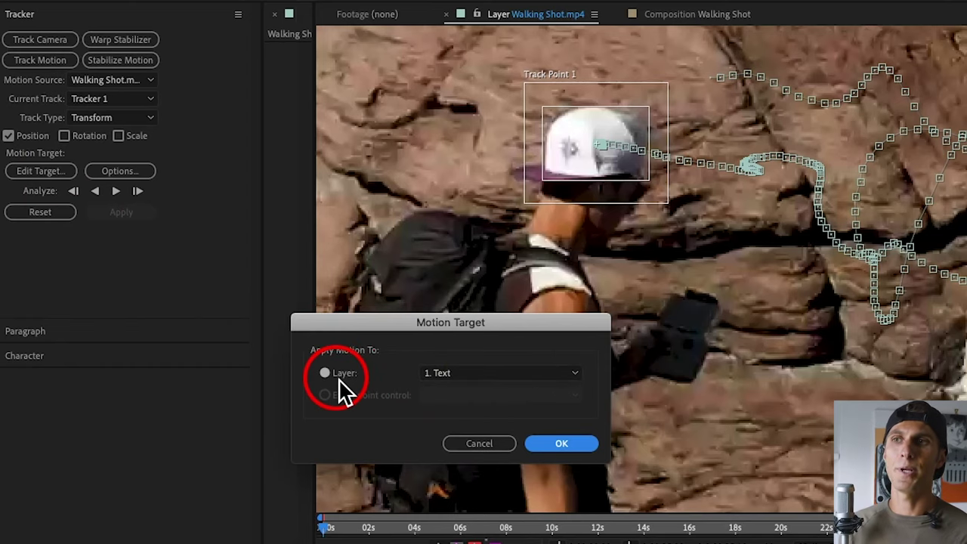
click(562, 375)
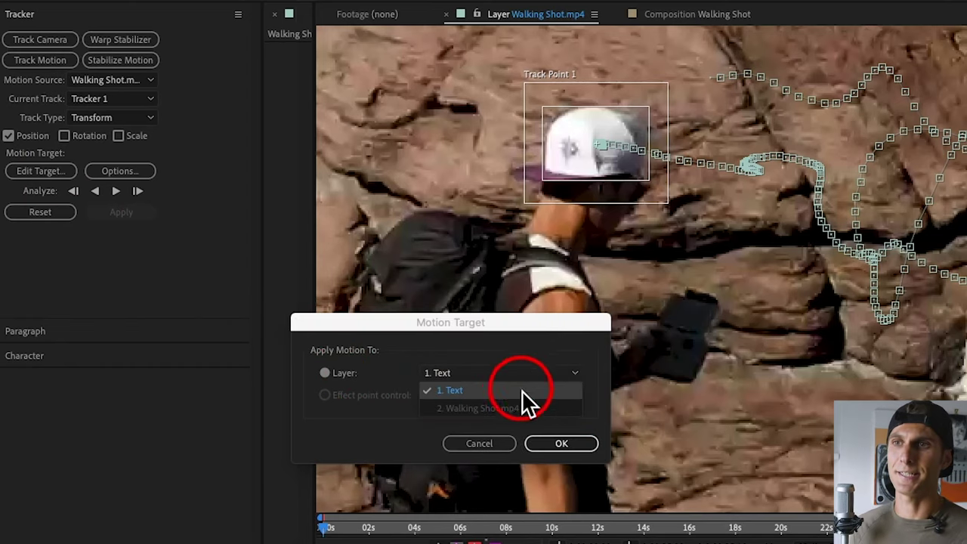
click(479, 391)
click(574, 373)
click(576, 387)
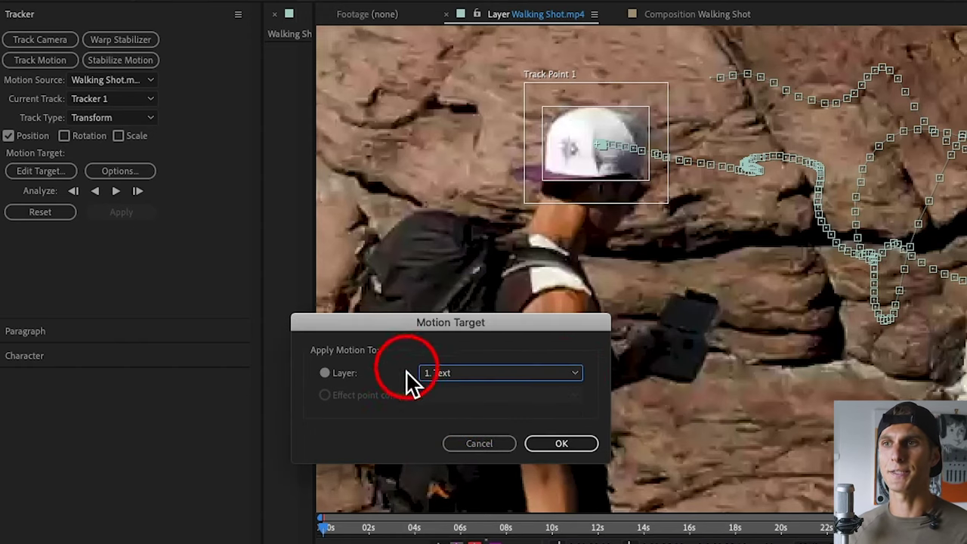
click(559, 446)
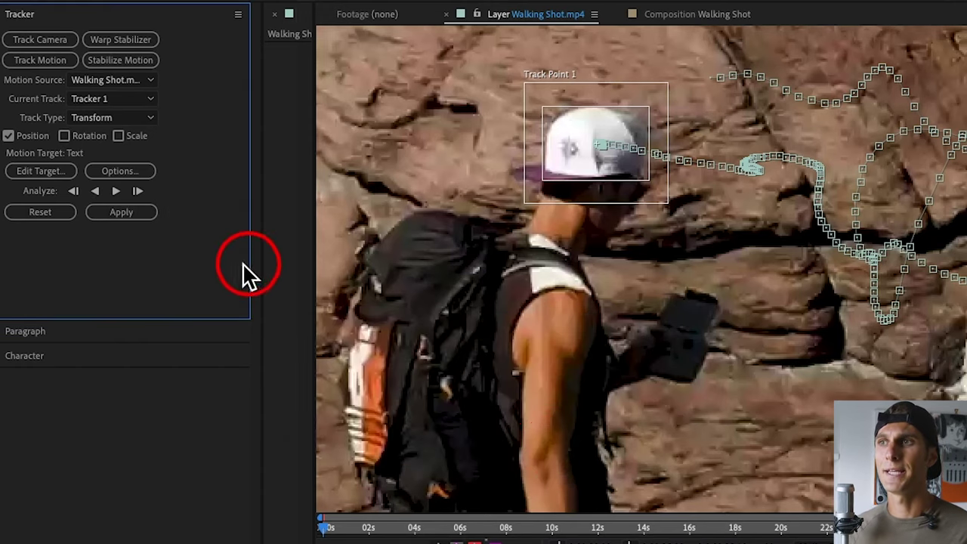
Step: Apply the motion tracking data to the Text layer in both the X and Y dimensions
click(123, 213)
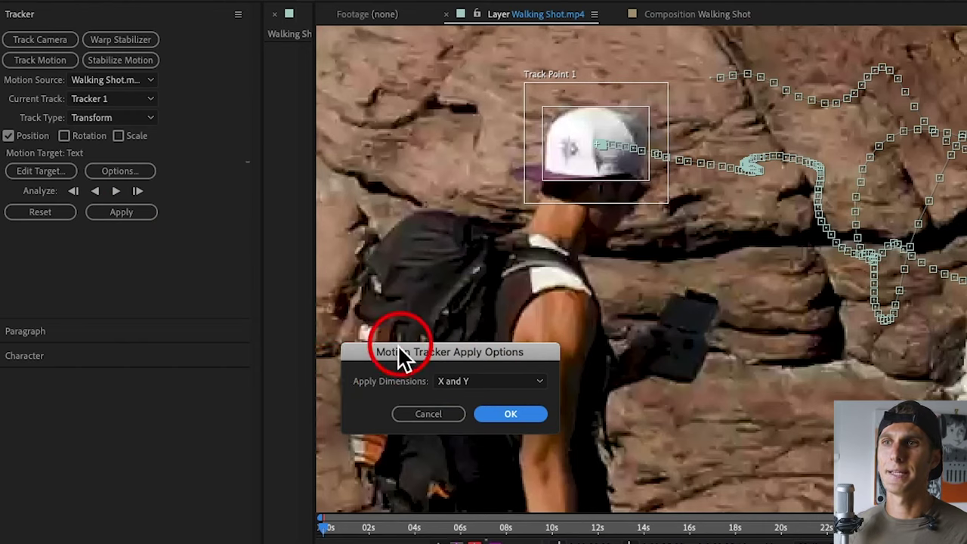
click(539, 381)
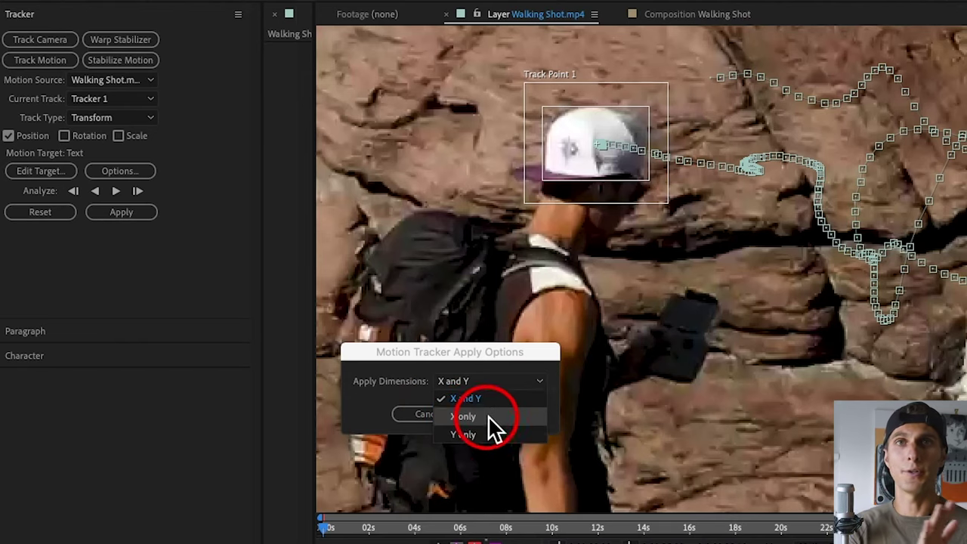
click(470, 398)
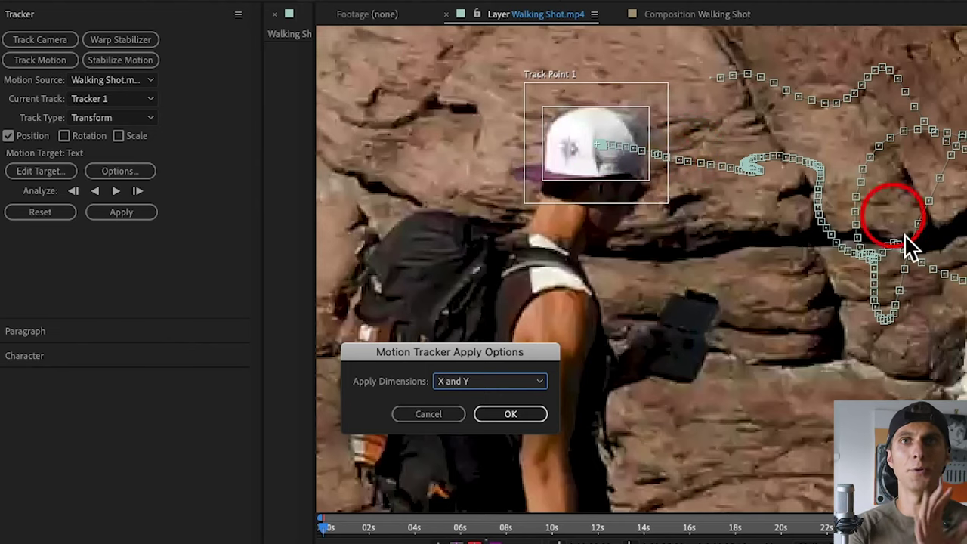
click(510, 418)
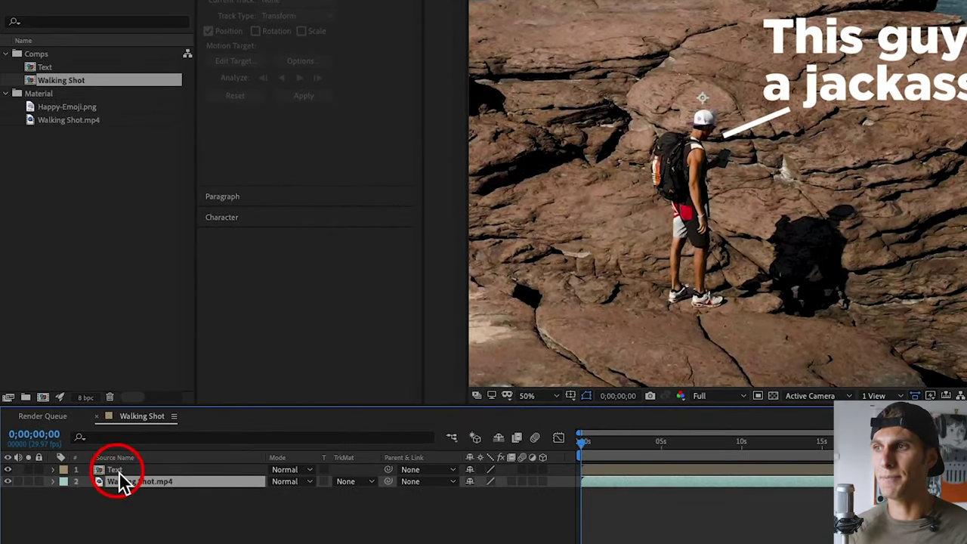
Step: Show the Text layer's anchor point and set it to 1920.0, 1137.0 so the callout line sits beside the cap
click(118, 473)
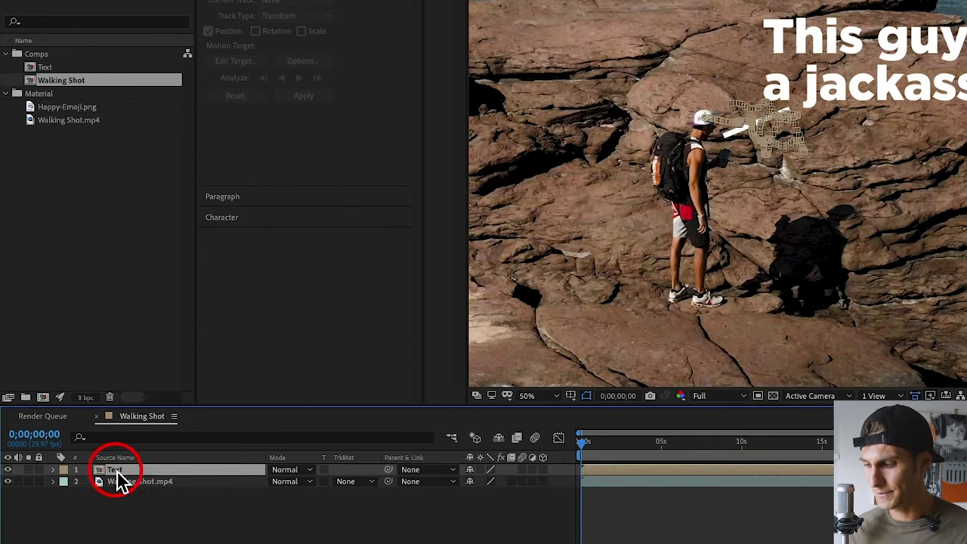
key(a)
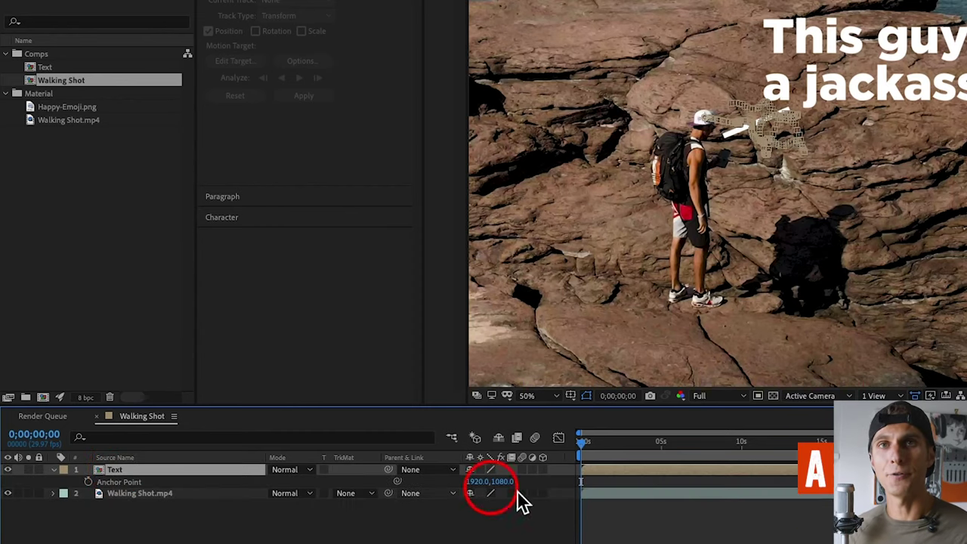
drag(517, 491, 457, 515)
Step: Preview the composition from the start and from about 8 seconds, with the full frame in view, to check the callout's tracking
drag(491, 449, 497, 455)
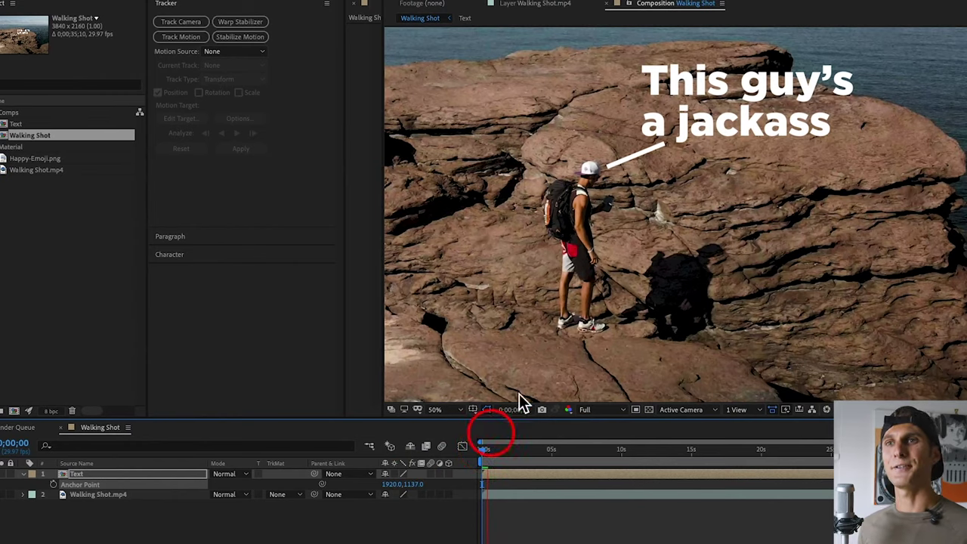
drag(519, 394, 543, 448)
key(Page_Down)
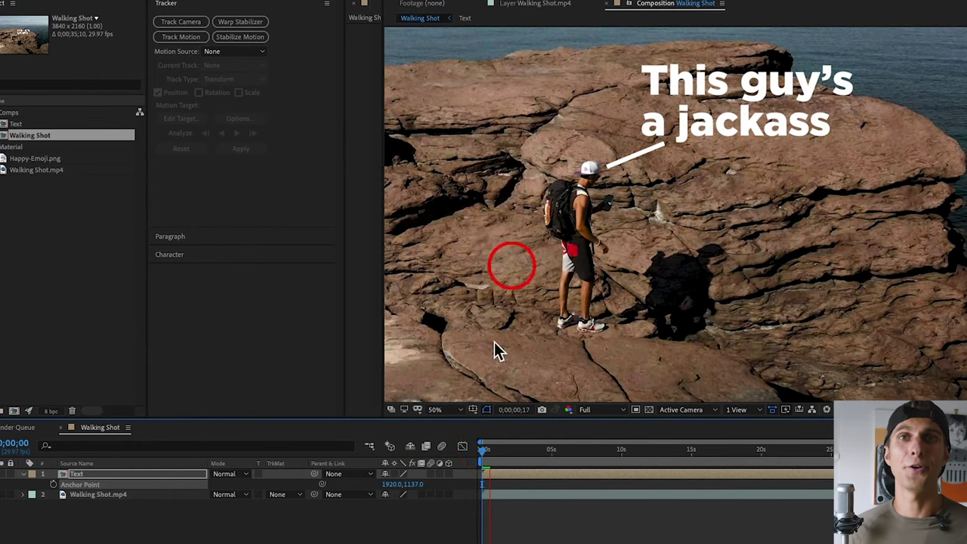
click(604, 456)
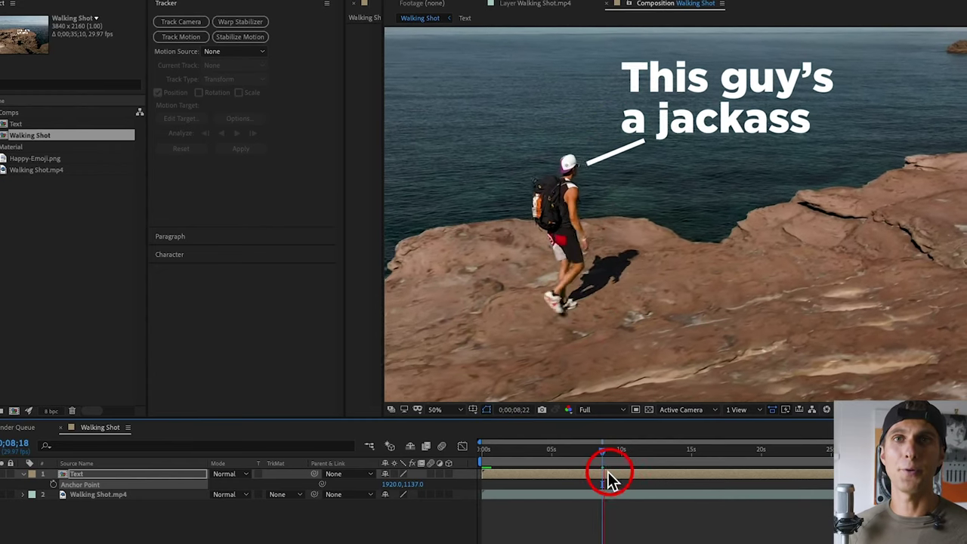
click(456, 414)
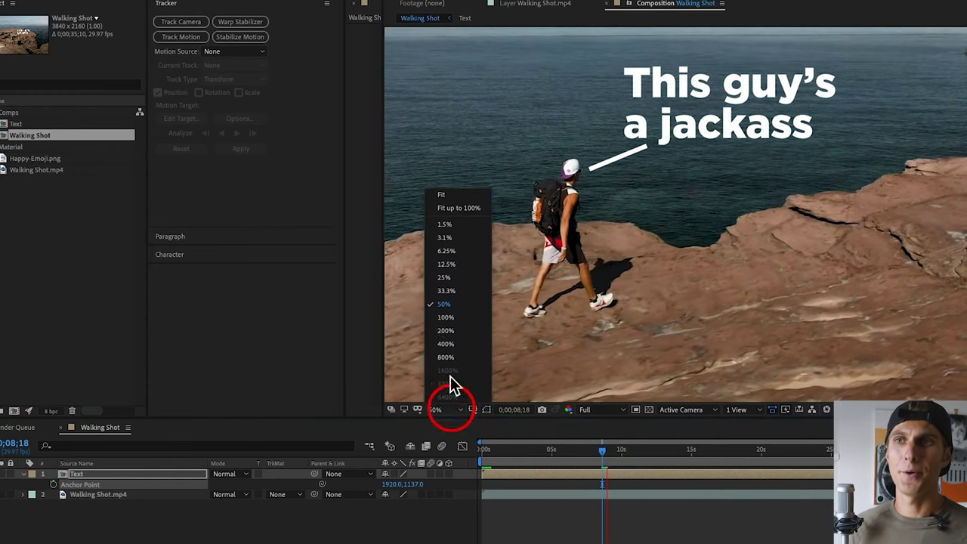
click(448, 204)
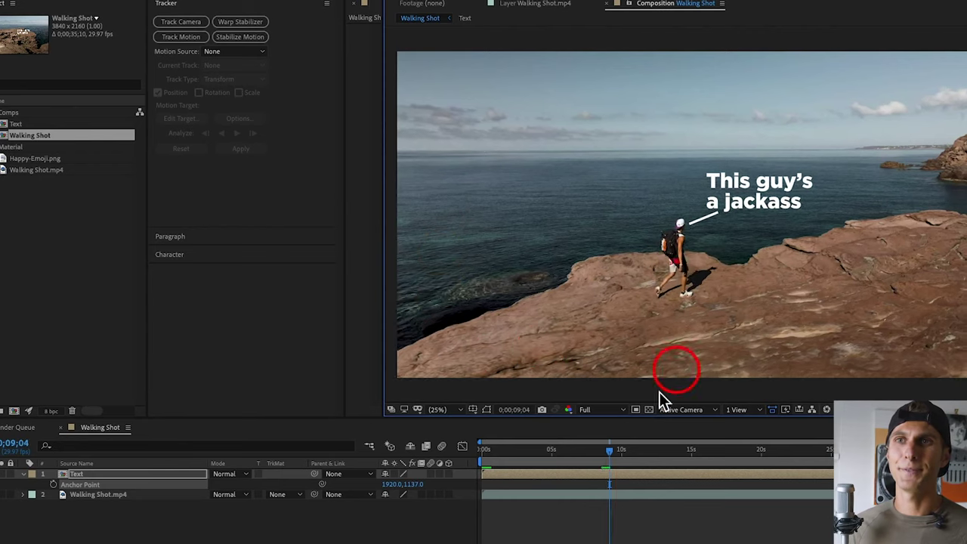
key(space)
click(686, 460)
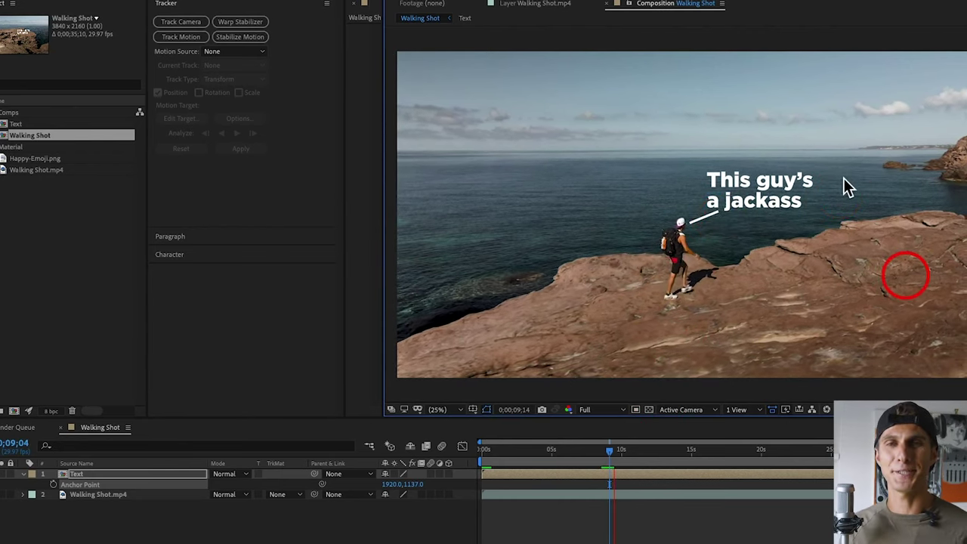
Step: Lower the composition's preview resolution to Half and play it back to check the tracked callout
click(390, 509)
click(739, 344)
click(621, 453)
click(617, 413)
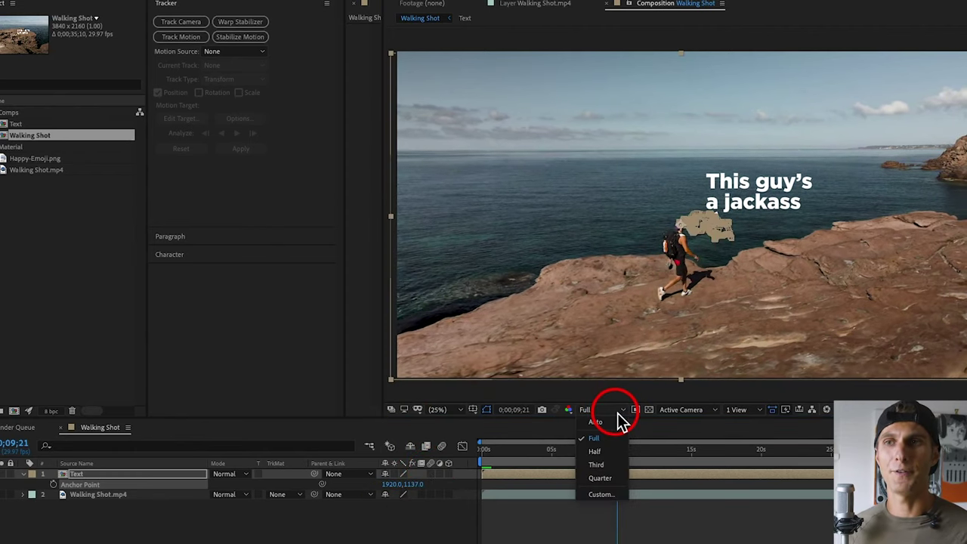
click(593, 453)
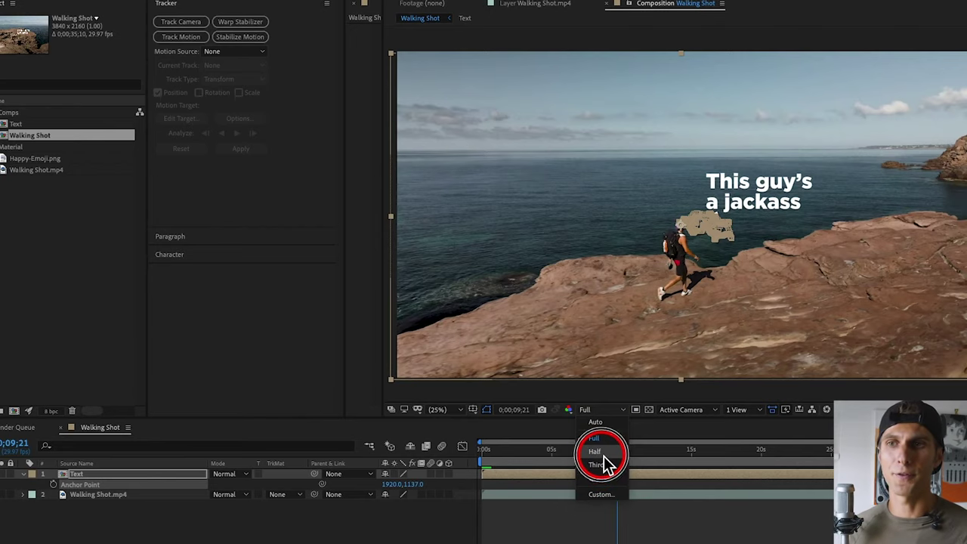
click(603, 454)
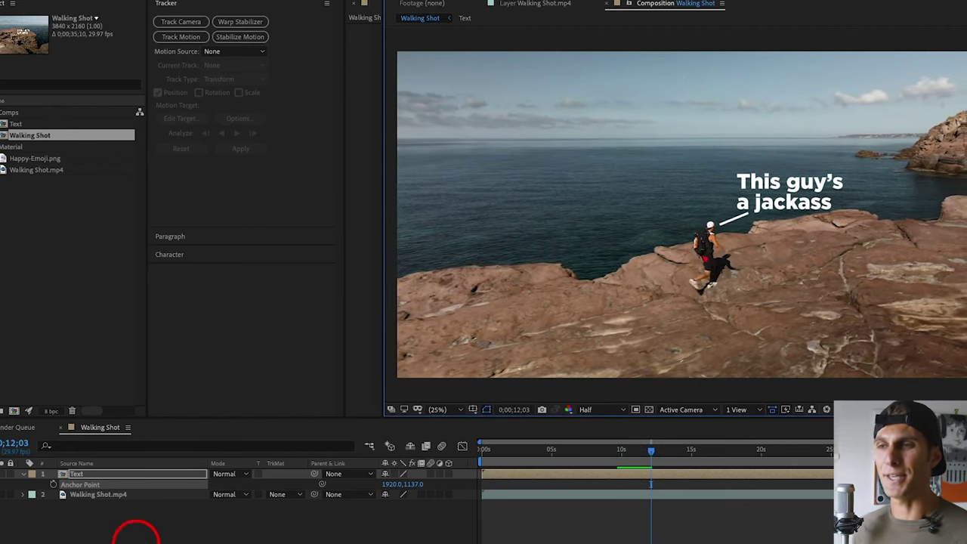
Step: Select the Text layer and collapse its anchor point property in the timeline
click(140, 535)
click(144, 535)
click(72, 487)
click(81, 474)
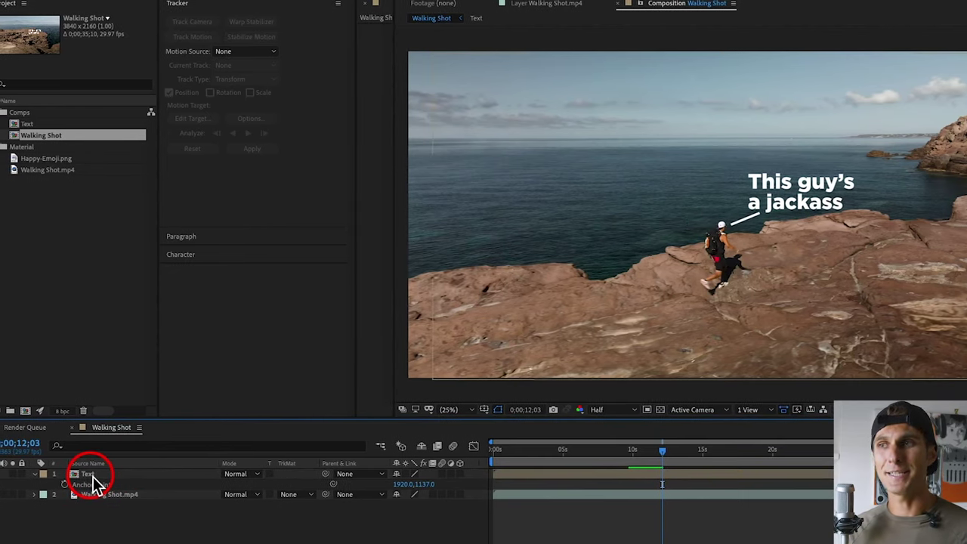
click(59, 477)
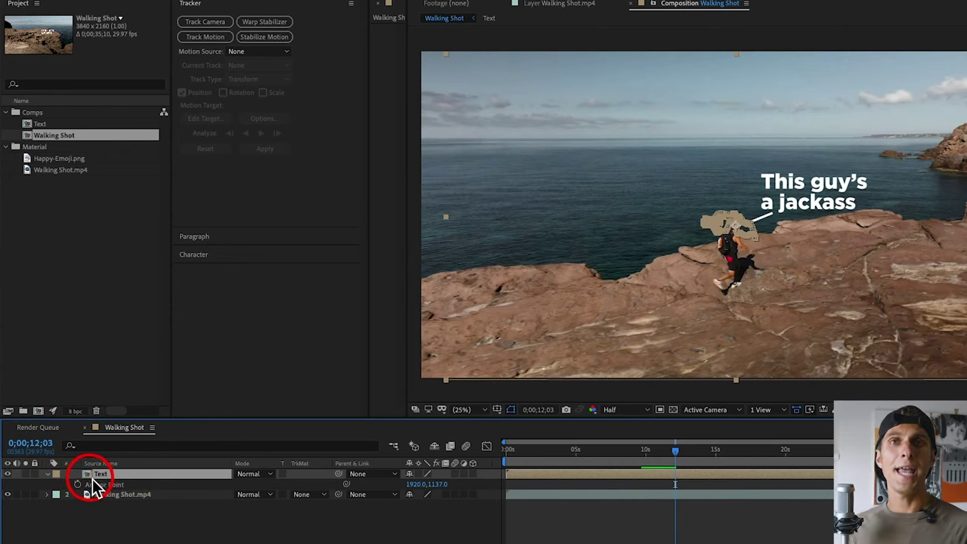
click(48, 474)
click(104, 484)
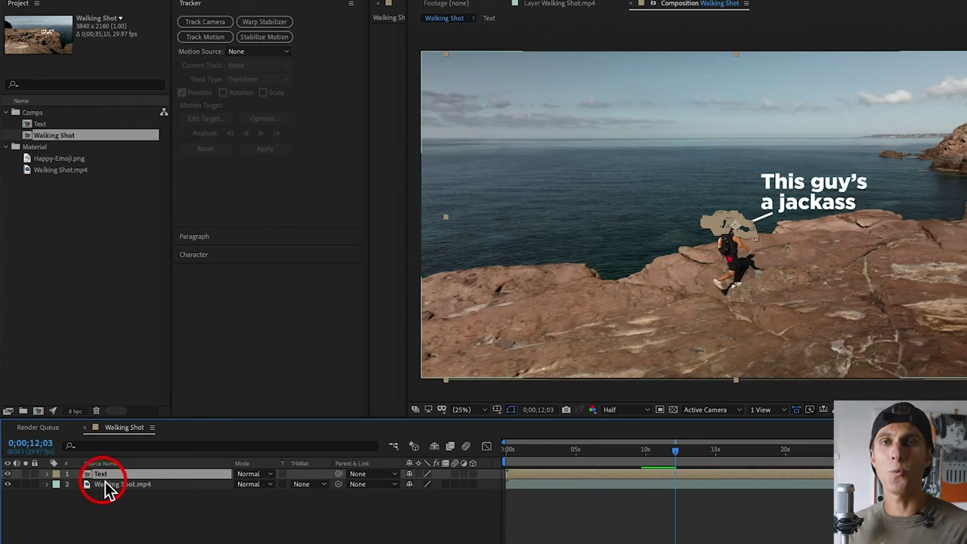
Step: Open the Text pre-composition from the Walking Shot timeline and leave its text and line layers deselected
click(195, 526)
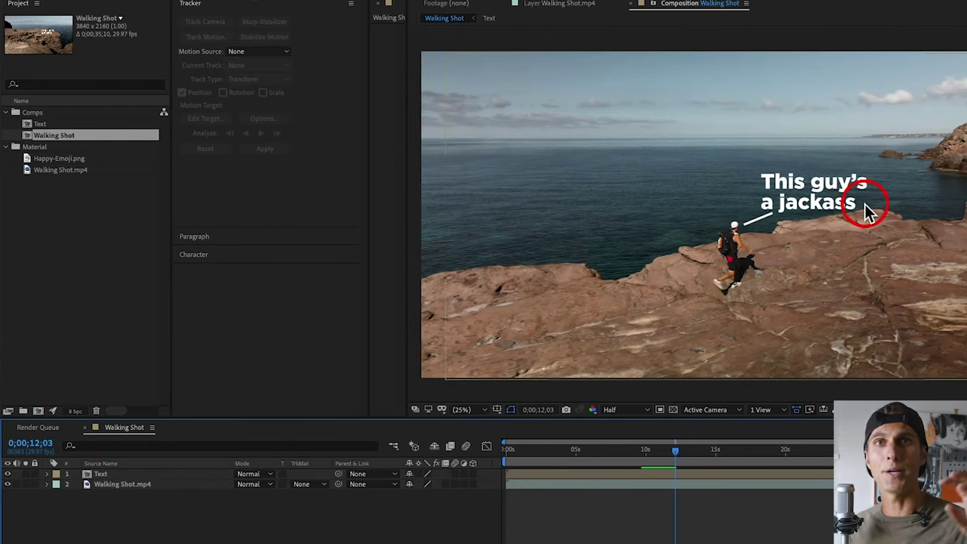
drag(726, 230, 184, 432)
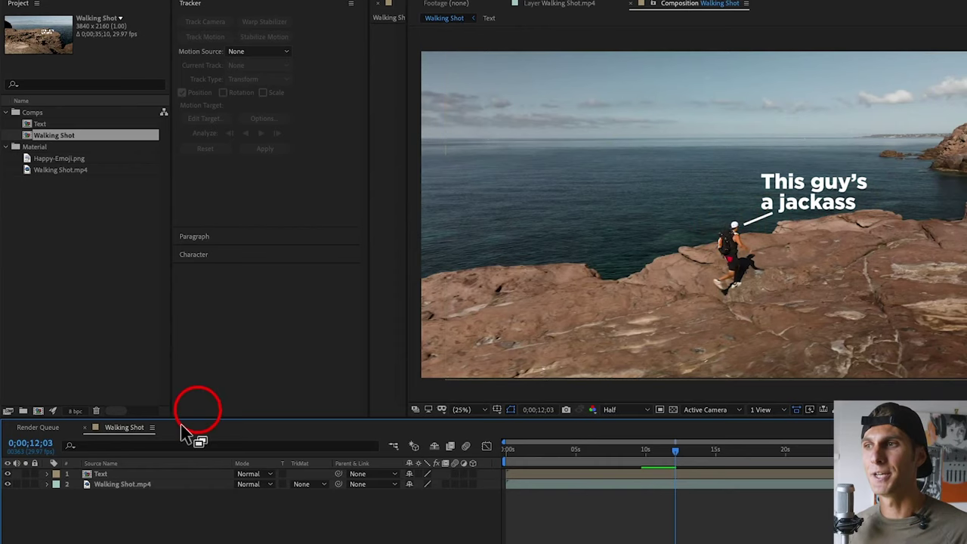
click(86, 476)
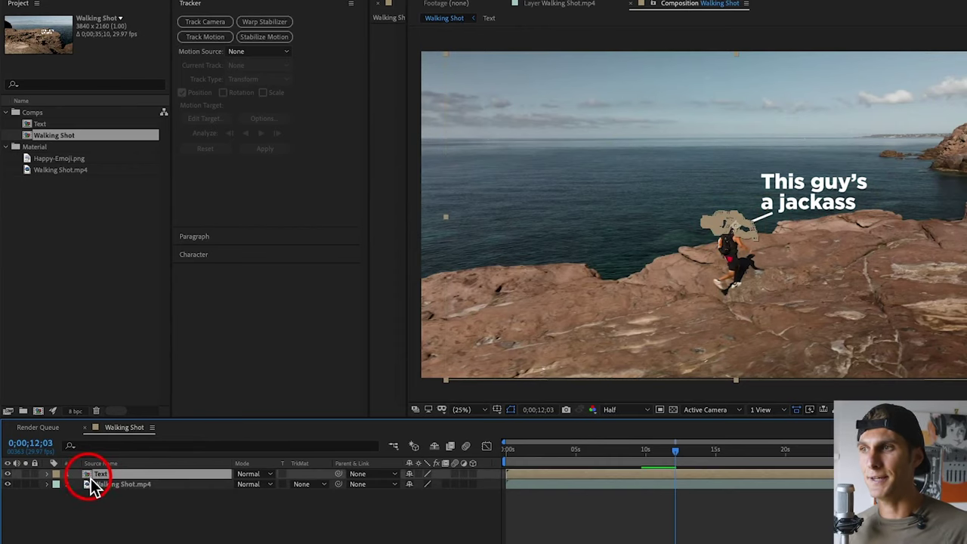
double_click(89, 476)
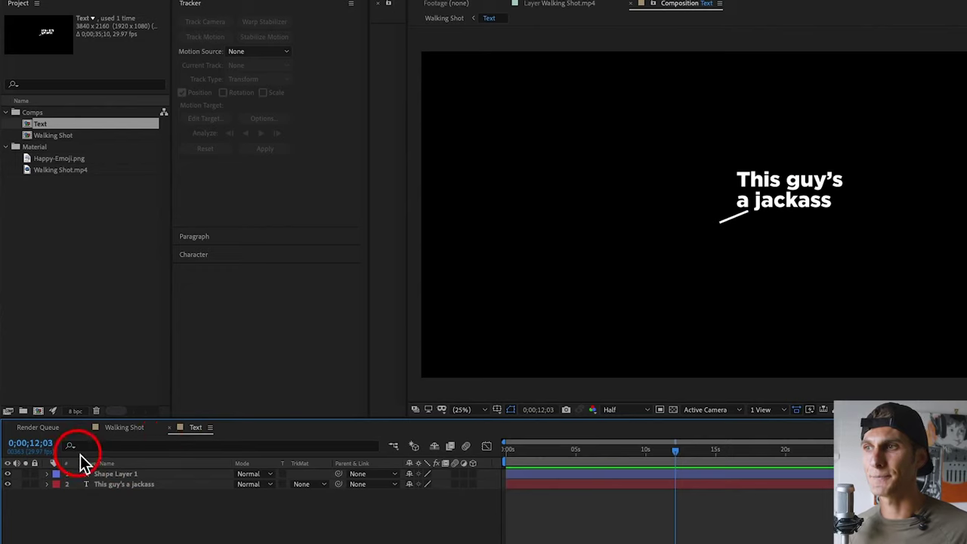
click(119, 485)
click(119, 476)
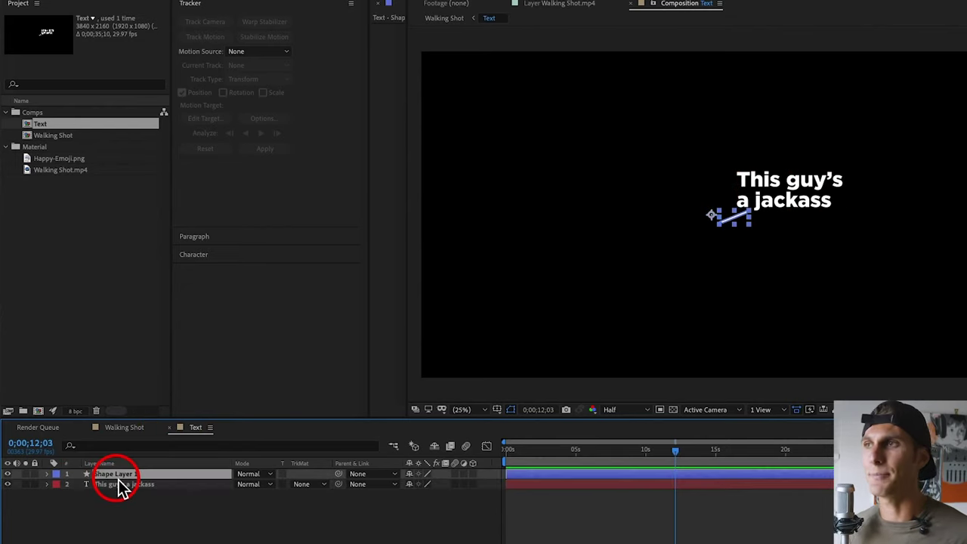
click(137, 526)
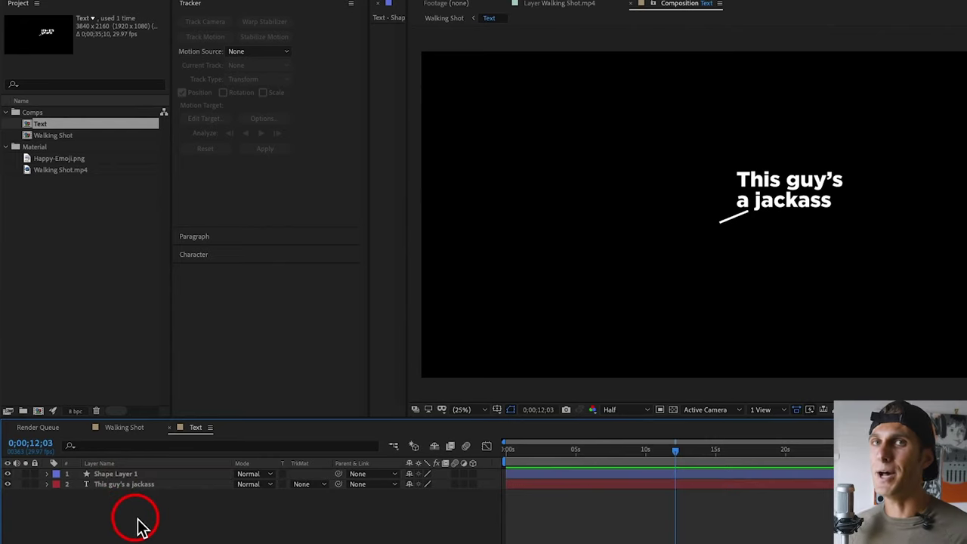
Step: Add Happy-Emoji.png from the Material folder as the top layer of the Text composition
click(40, 140)
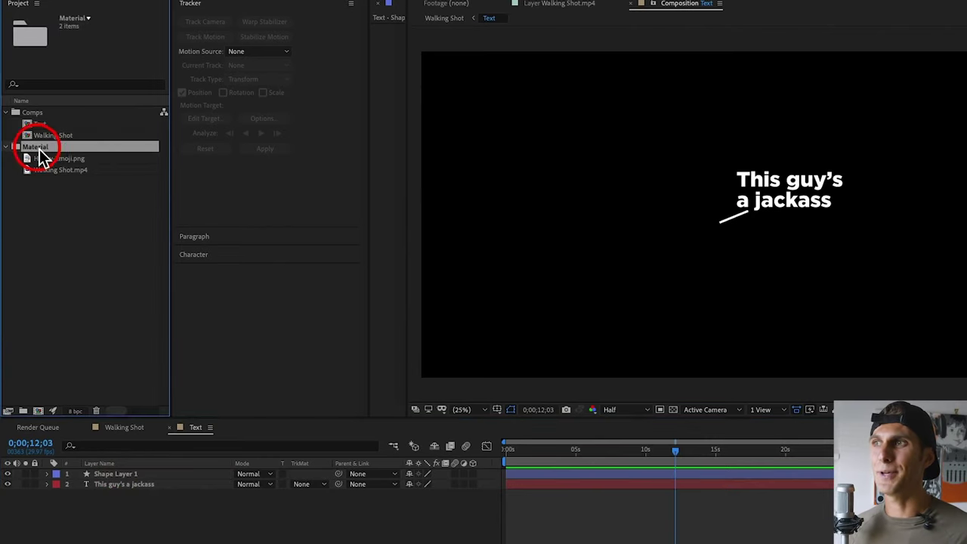
click(54, 160)
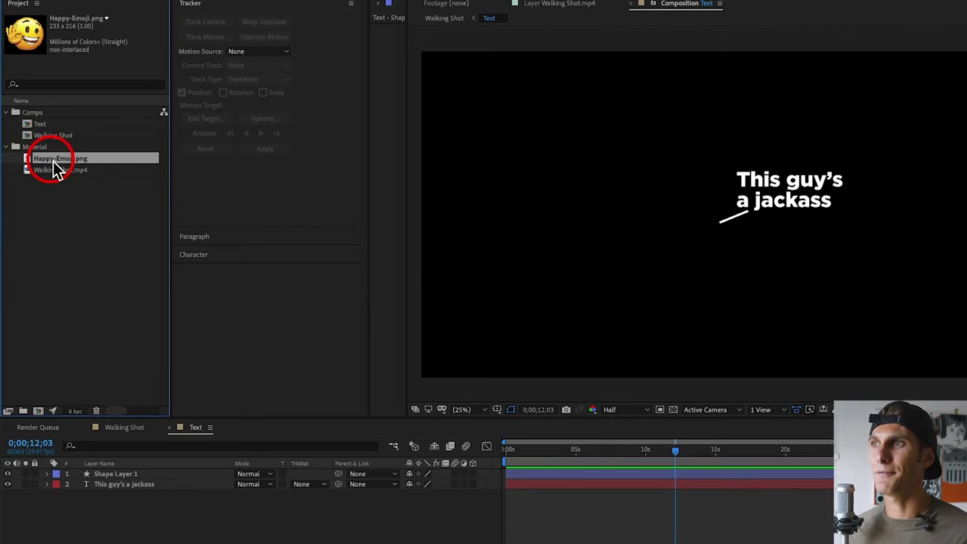
click(27, 40)
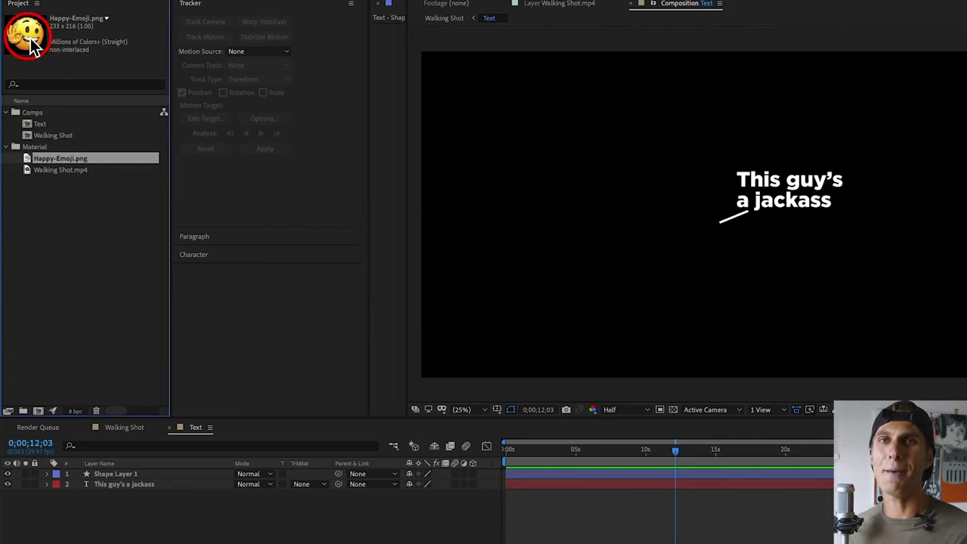
drag(30, 165, 153, 480)
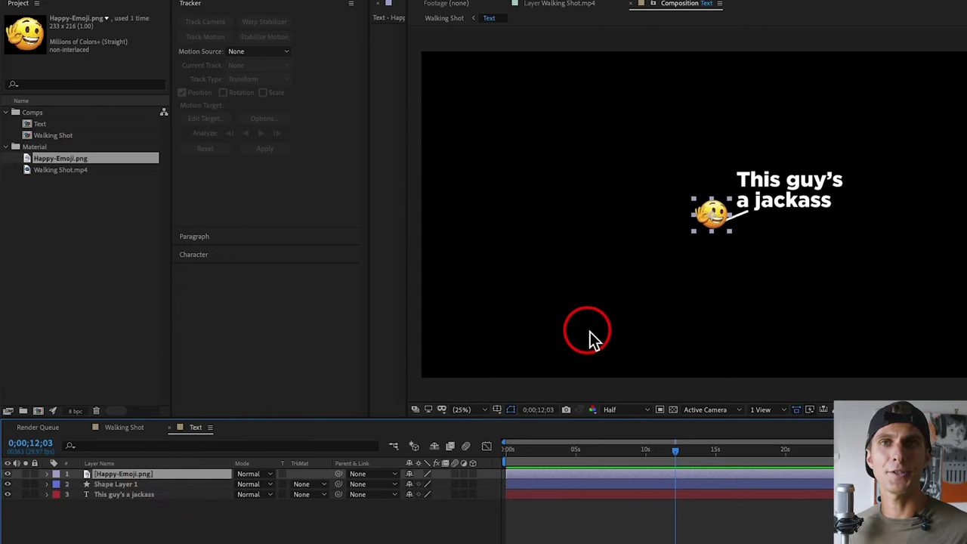
Step: Move the Happy-Emoji.png layer down and left so it sits just beyond the callout line's lower-left end
key(period)
key(period)
drag(857, 108, 767, 147)
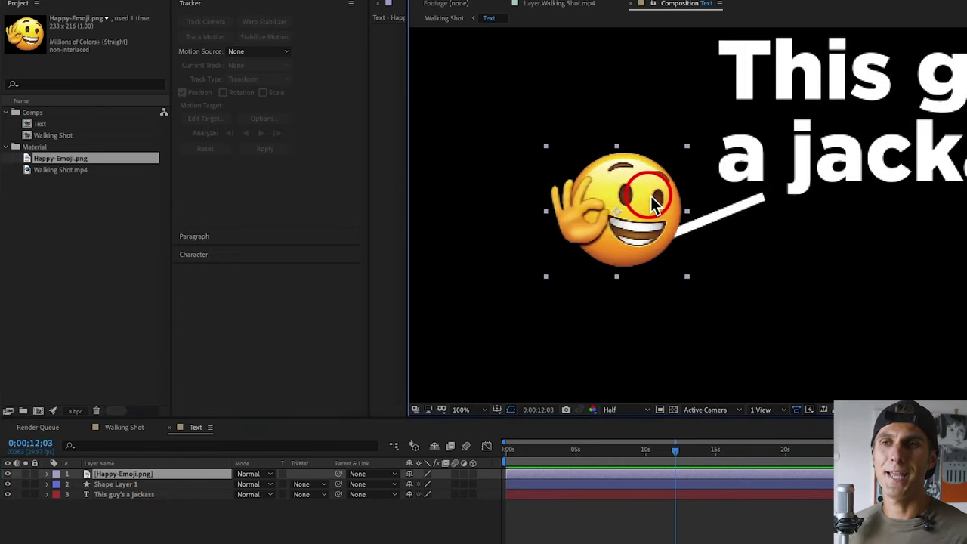
click(151, 474)
drag(669, 184, 612, 237)
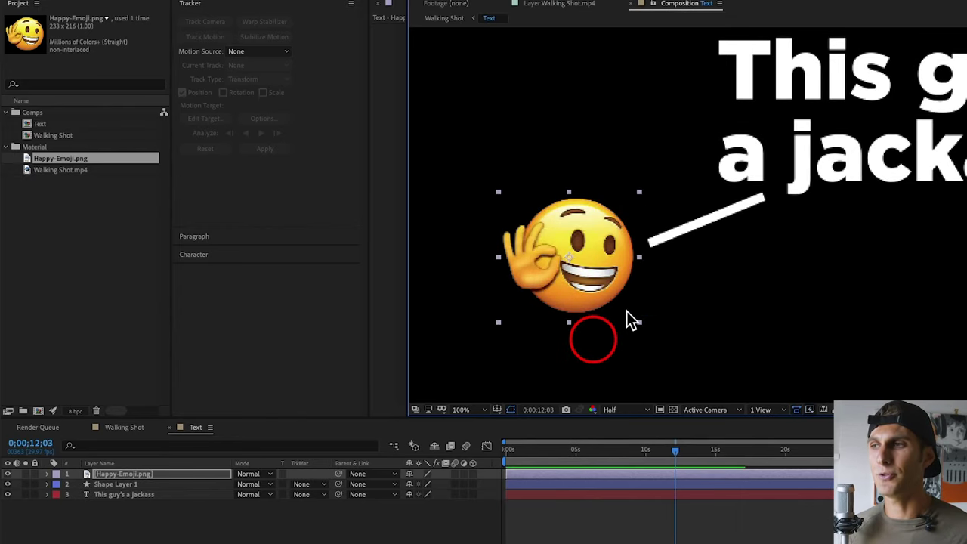
Step: Hide the Shape Layer 1 and "This guy's a jackass" layers, leaving only the emoji visible, and return to the Walking Shot composition
click(8, 484)
click(8, 494)
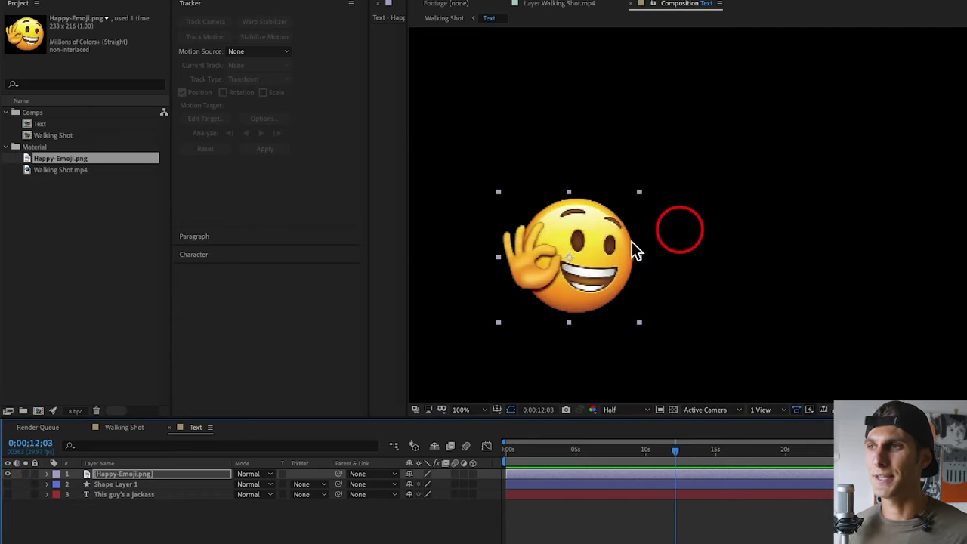
key(comma)
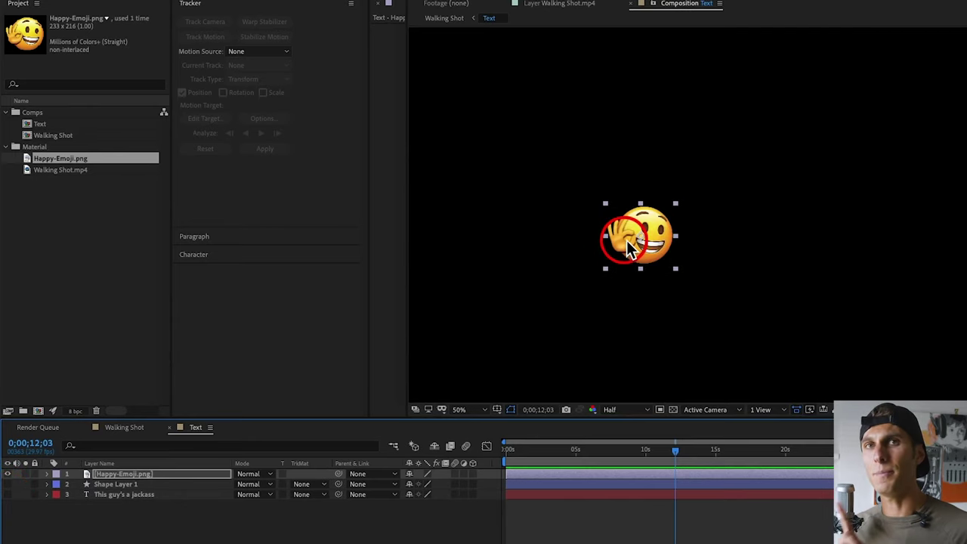
click(126, 428)
click(360, 532)
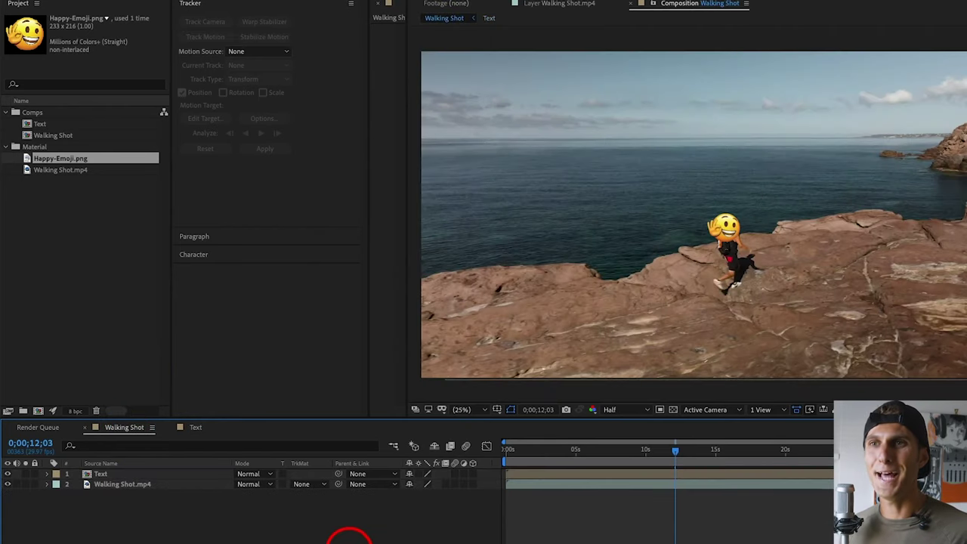
Step: Recheck the emoji in the Text pre-composition, then return to Walking Shot and go to its first frame with nothing selected
double_click(105, 473)
click(657, 233)
click(92, 475)
click(123, 427)
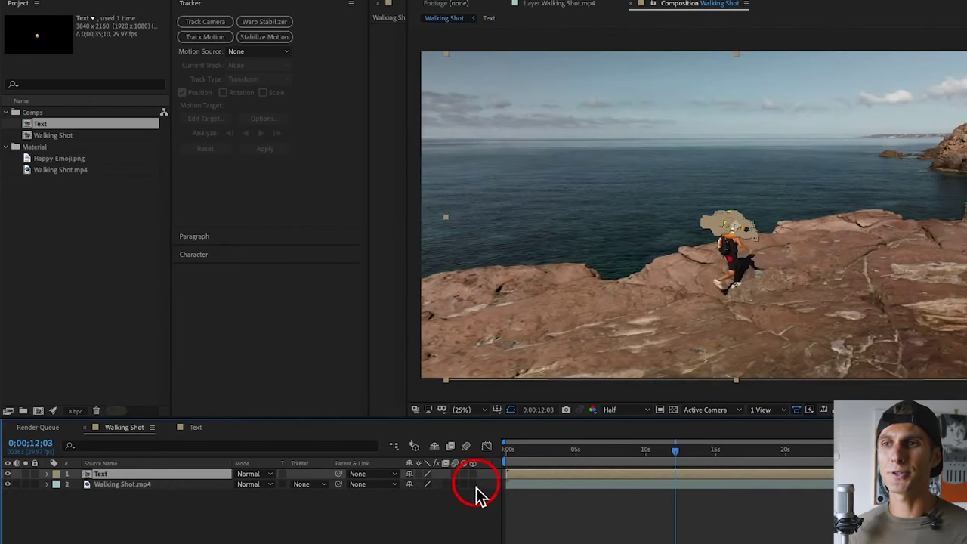
click(425, 511)
key(Home)
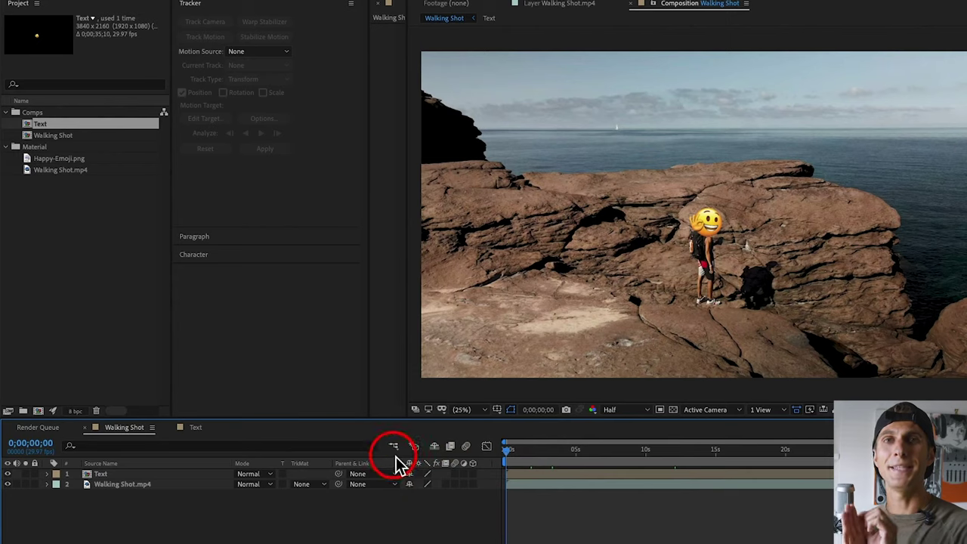